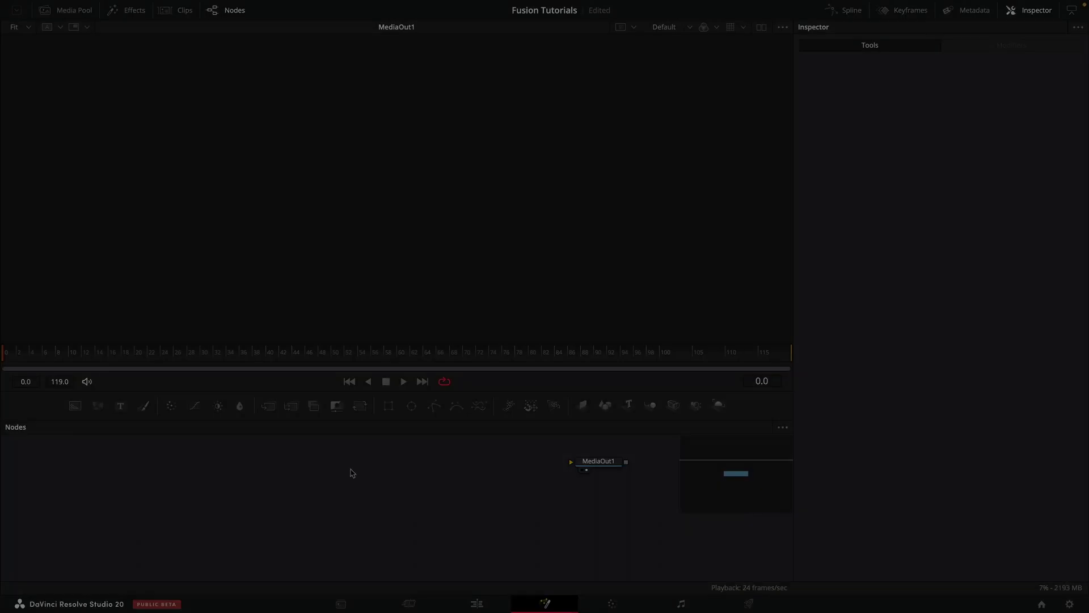
Step: Add a Background tool and make its colour blue with Blue 0.561
{"action": "key", "text": "shift+space"}
{"action": "type", "text": "bg"}
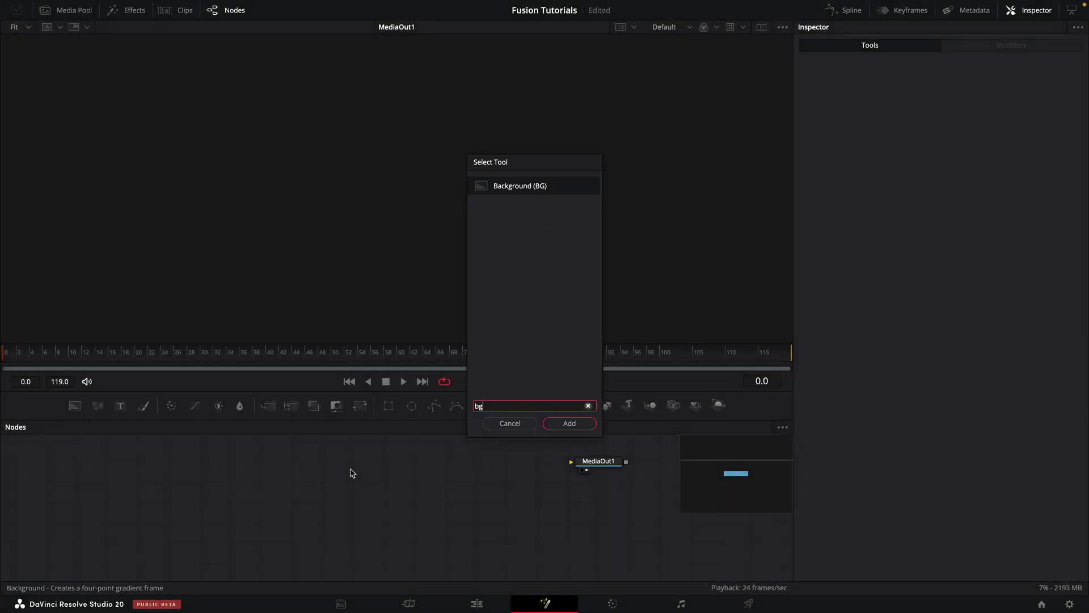
{"action": "key", "text": "Return"}
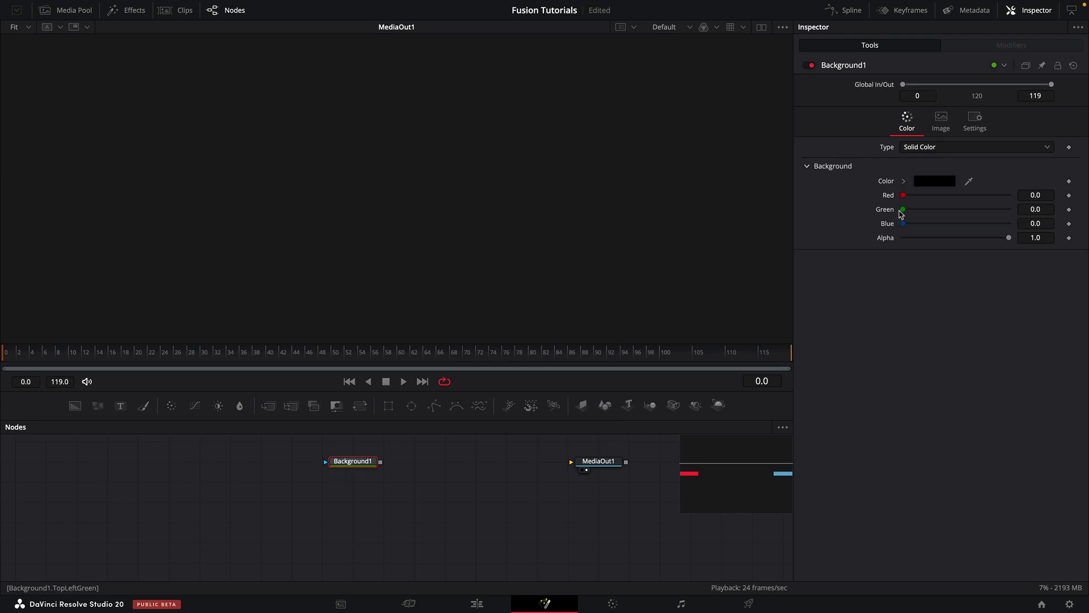
{"action": "left_click_drag", "start_coordinate": [903, 225], "coordinate": [968, 236]}
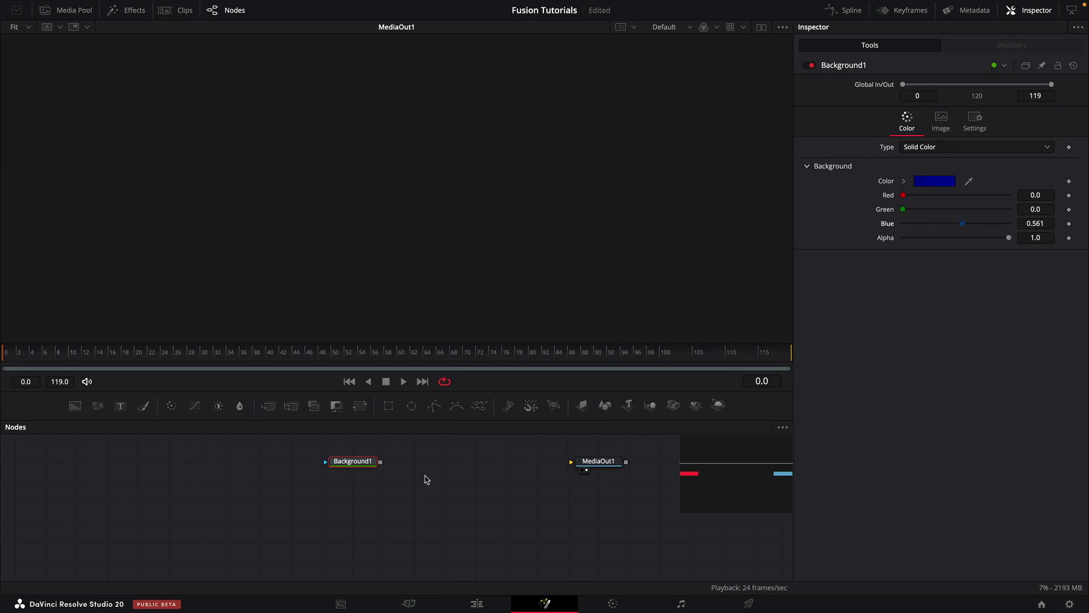
Step: Duplicate the Background node and turn the copy green
{"action": "key", "text": "ctrl+c"}
{"action": "key", "text": "ctrl+v"}
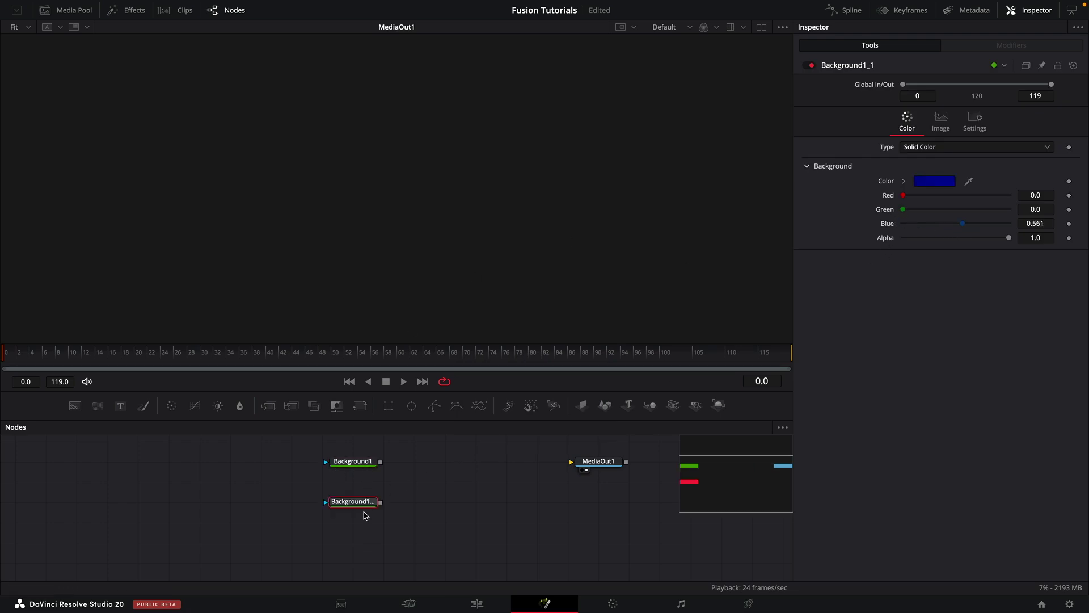
{"action": "left_click_drag", "start_coordinate": [906, 211], "coordinate": [899, 238]}
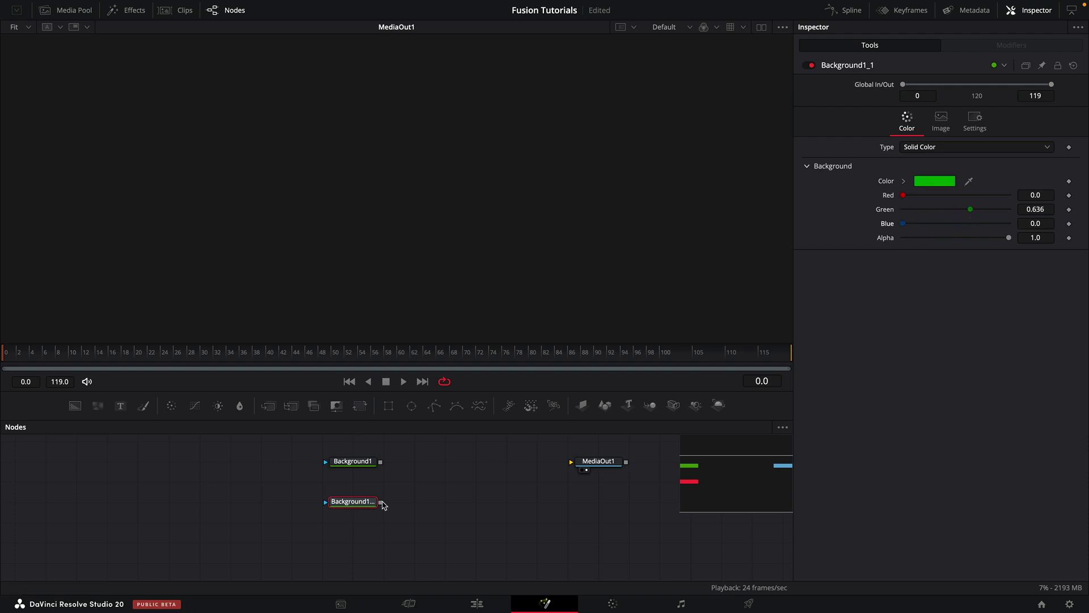
Step: Merge the green Background1_1 over the blue Background1 into Merge1, placed beside Background1
{"action": "left_click", "coordinate": [384, 505]}
{"action": "left_click_drag", "start_coordinate": [381, 503], "coordinate": [381, 462]}
{"action": "left_click_drag", "start_coordinate": [414, 502], "coordinate": [550, 227]}
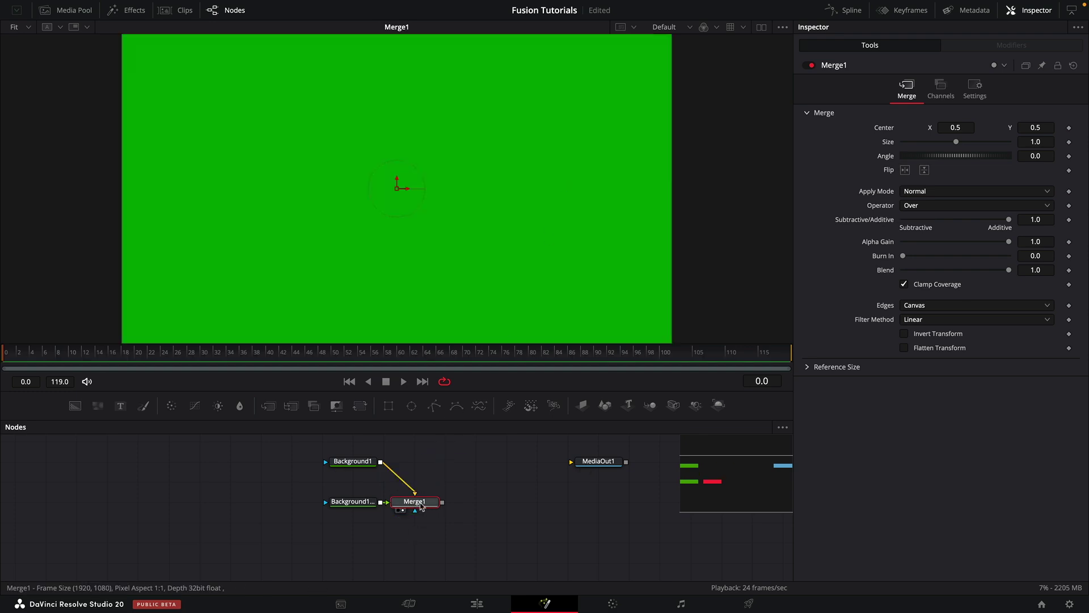
{"action": "left_click_drag", "start_coordinate": [421, 506], "coordinate": [453, 466]}
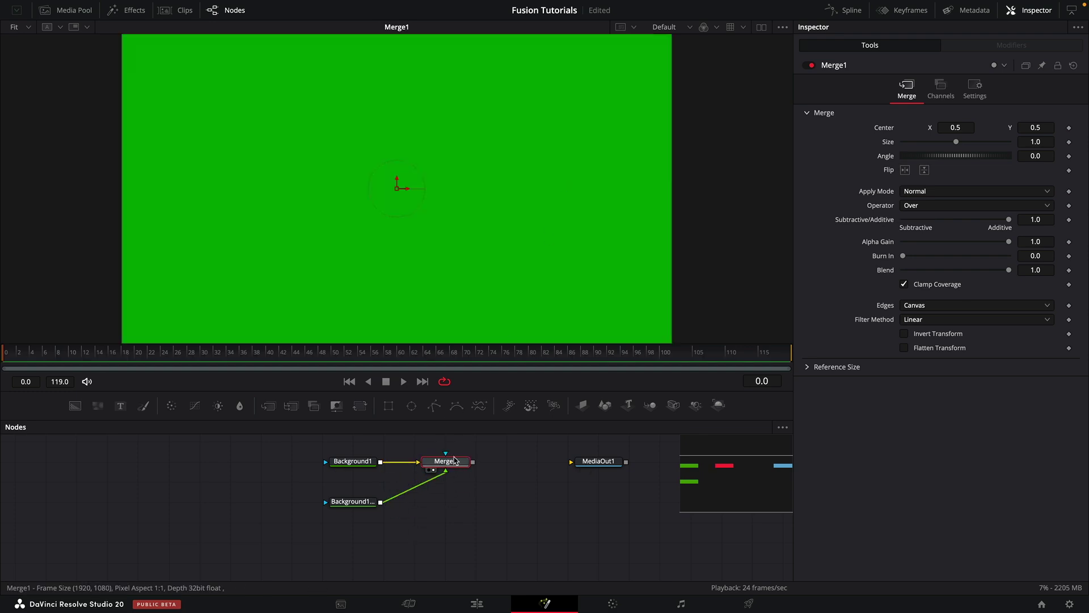
Step: Draw a closed six-point Polygon mask on Merge1, then select its top-left corner point
{"action": "left_click", "coordinate": [435, 406]}
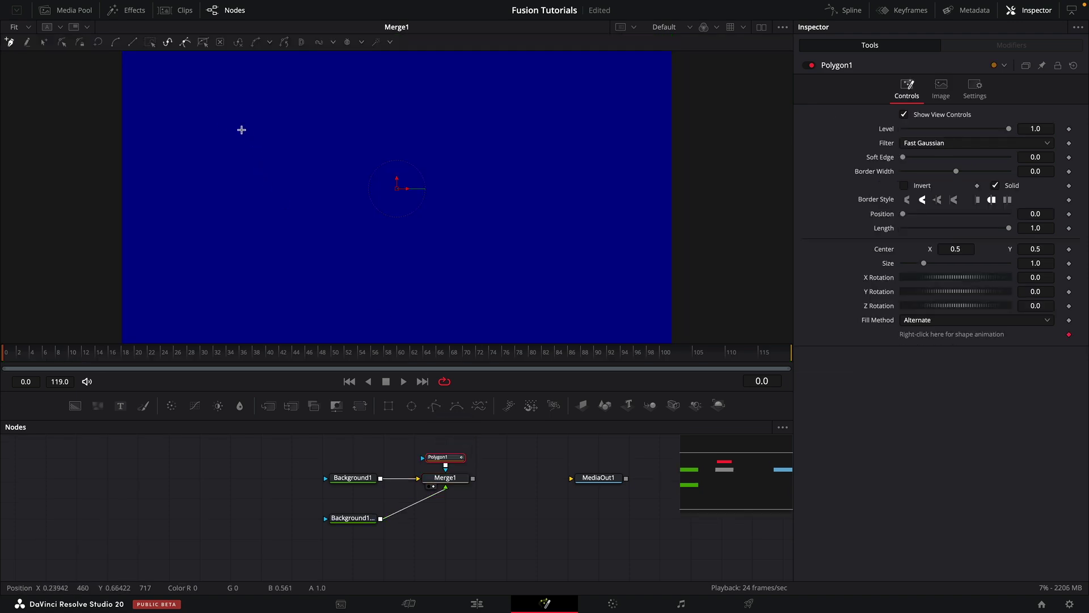
{"action": "left_click", "coordinate": [215, 128]}
{"action": "left_click", "coordinate": [574, 99]}
{"action": "left_click", "coordinate": [581, 225]}
{"action": "left_click", "coordinate": [585, 288]}
{"action": "left_click", "coordinate": [345, 268]}
{"action": "left_click", "coordinate": [226, 258]}
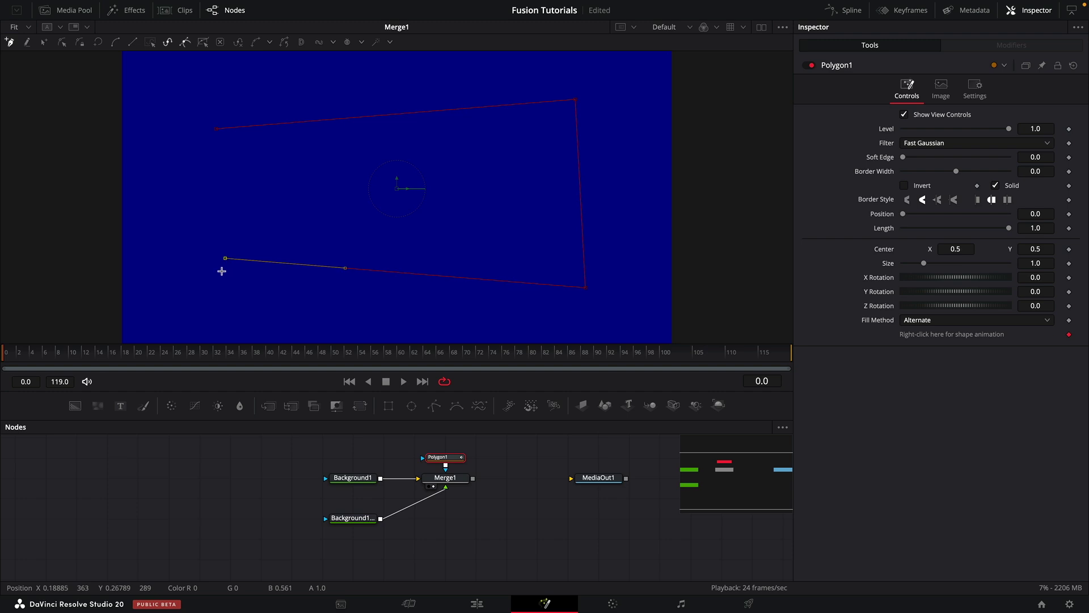
{"action": "left_click", "coordinate": [216, 130]}
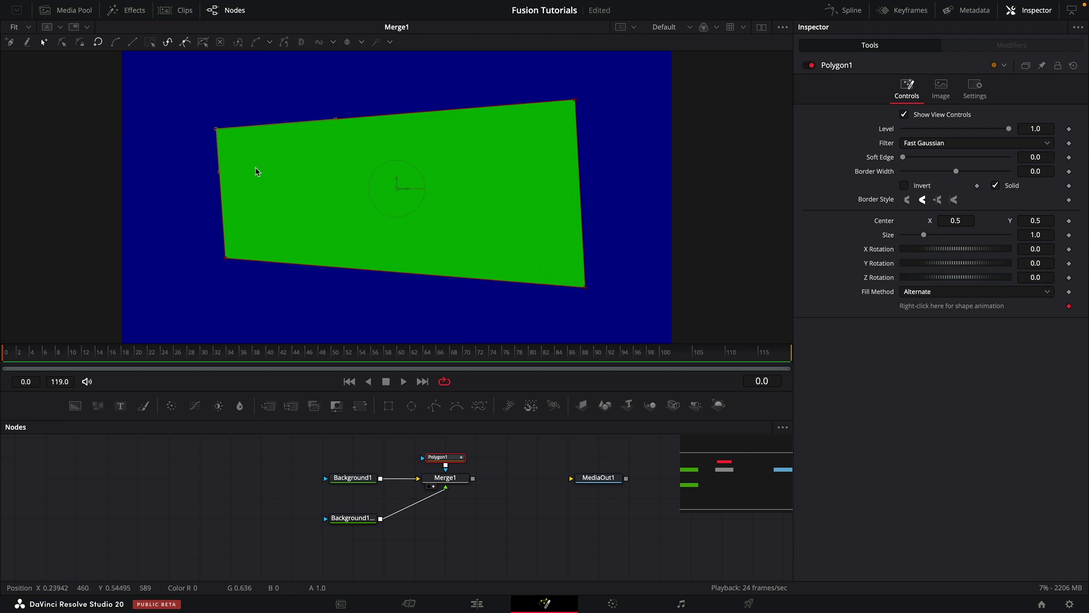
{"action": "left_click_drag", "start_coordinate": [184, 98], "coordinate": [260, 162]}
Step: In the Point Editor (Ctrl+E), place the selected top-left corner at X 0.5, Y 0.75
{"action": "right_click", "coordinate": [218, 132]}
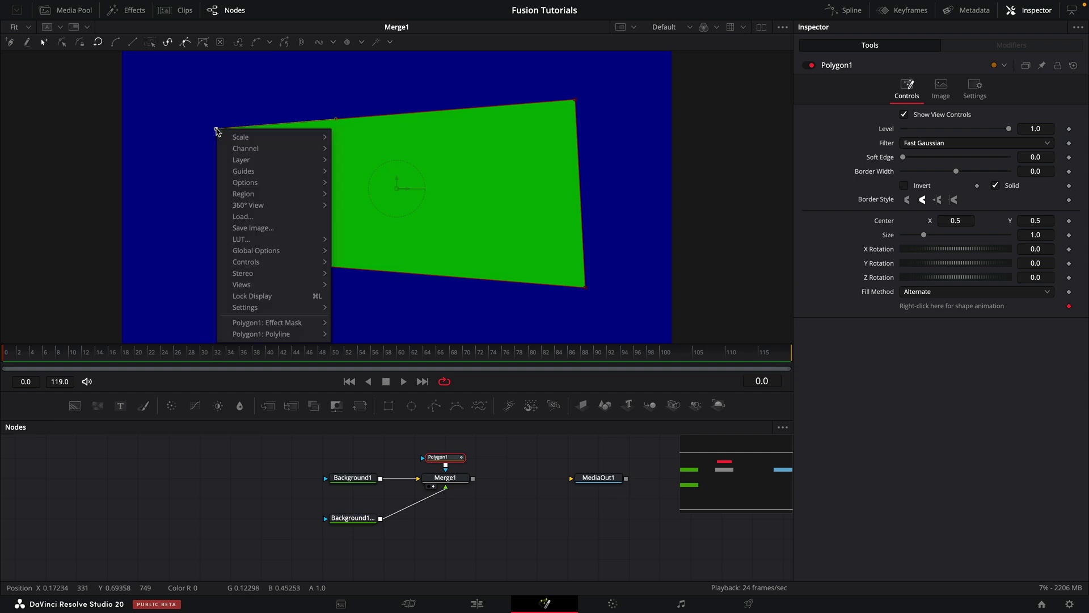
{"action": "mouse_move", "coordinate": [287, 338]}
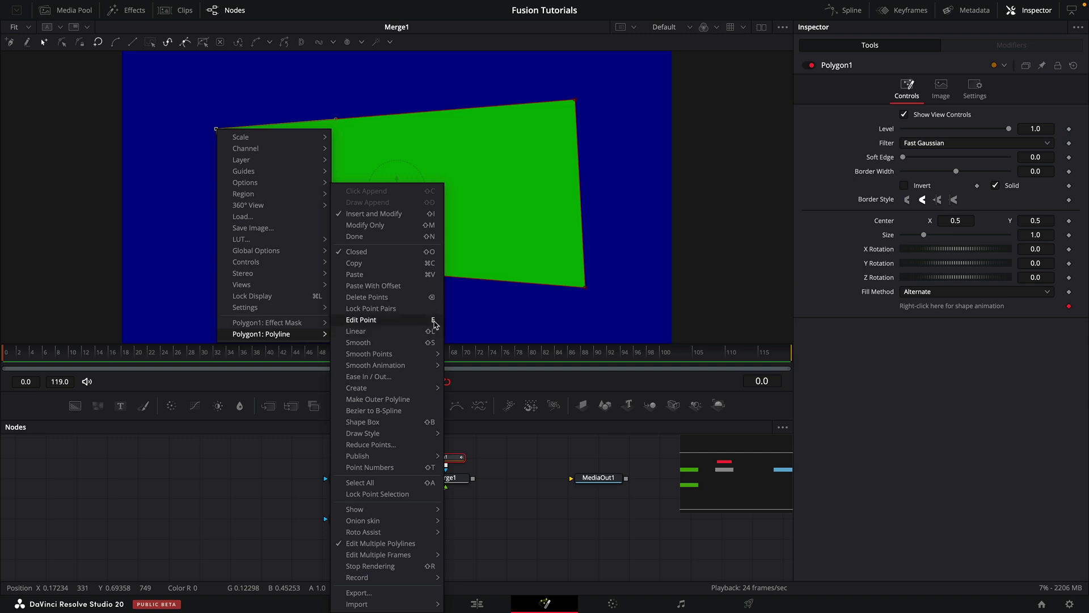
{"action": "left_click", "coordinate": [227, 499]}
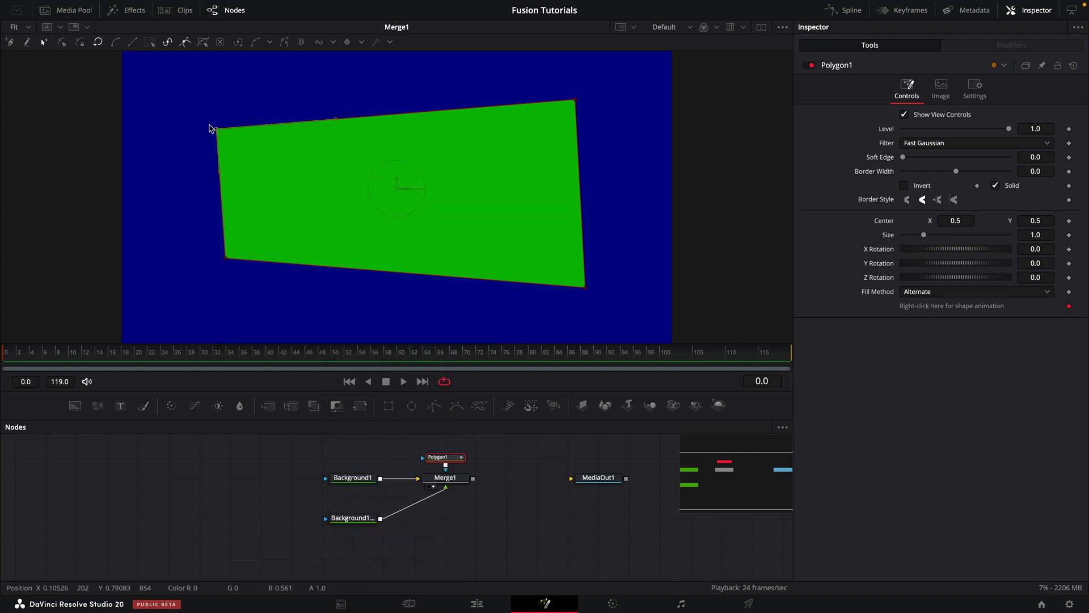
{"action": "key", "text": "ctrl+e"}
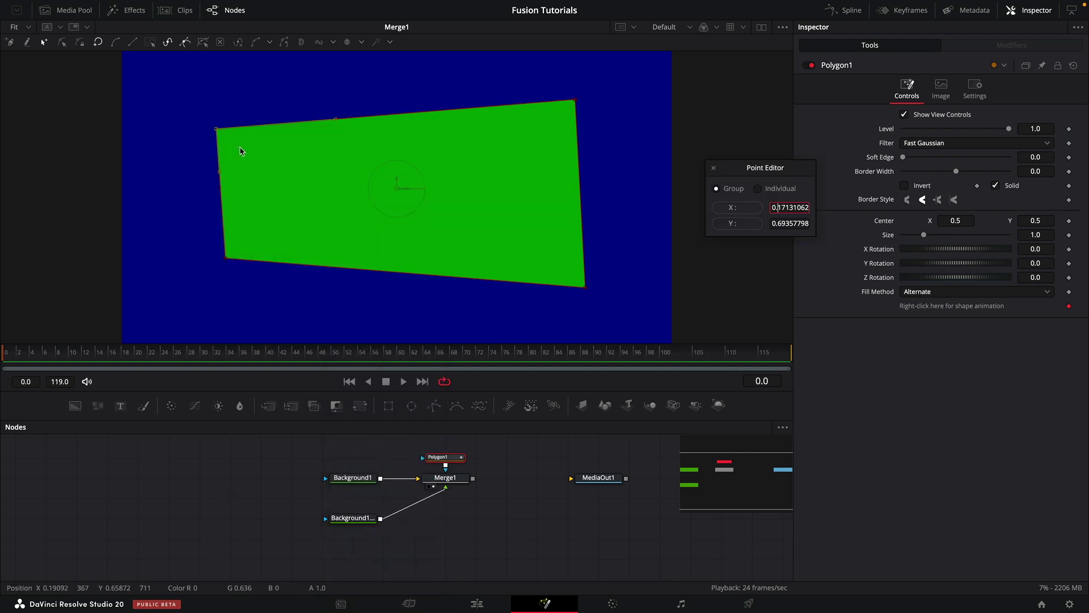
{"action": "left_click_drag", "start_coordinate": [775, 173], "coordinate": [595, 168]}
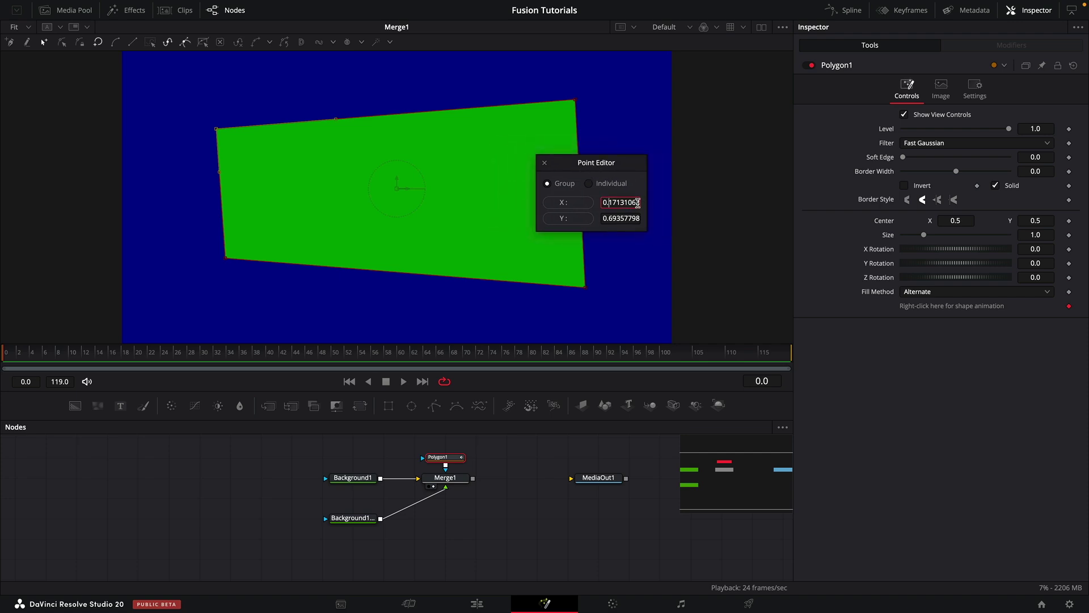
{"action": "double_click", "coordinate": [637, 202]}
{"action": "type", "text": "0.5"}
{"action": "key", "text": "Tab"}
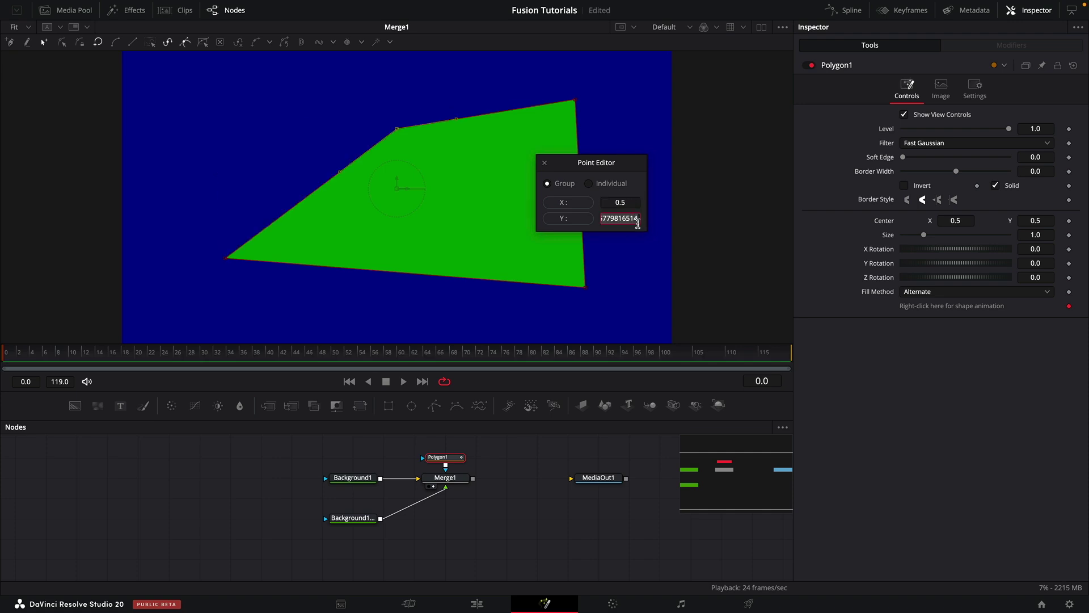
{"action": "key", "text": "BackSpace"}
{"action": "key", "text": "Return"}
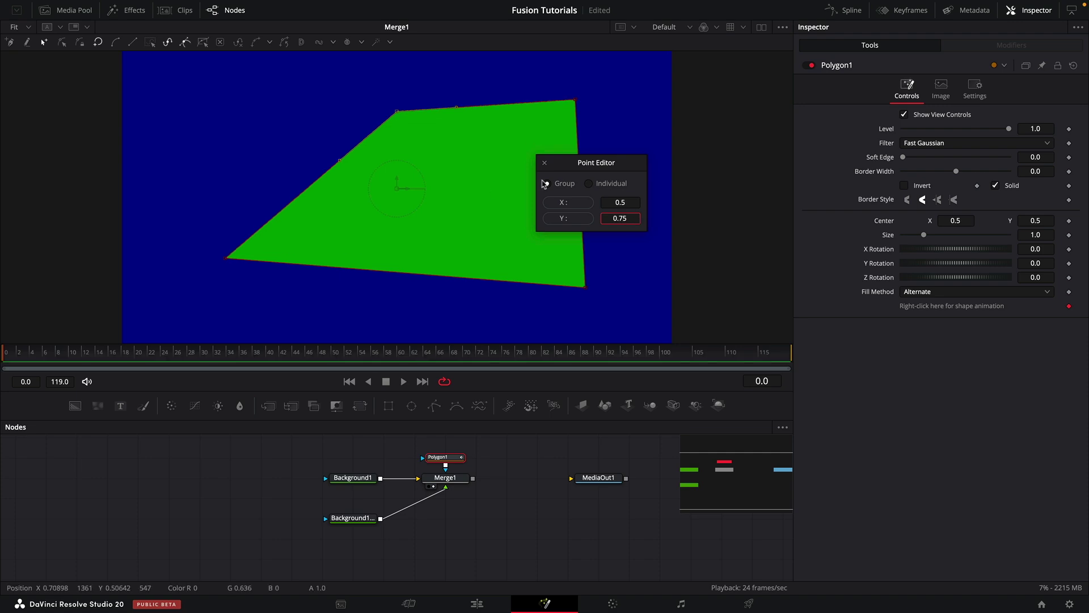
Step: Select the polygon's top-edge points and flatten them at Y 0.75
{"action": "left_click_drag", "start_coordinate": [585, 164], "coordinate": [692, 180]}
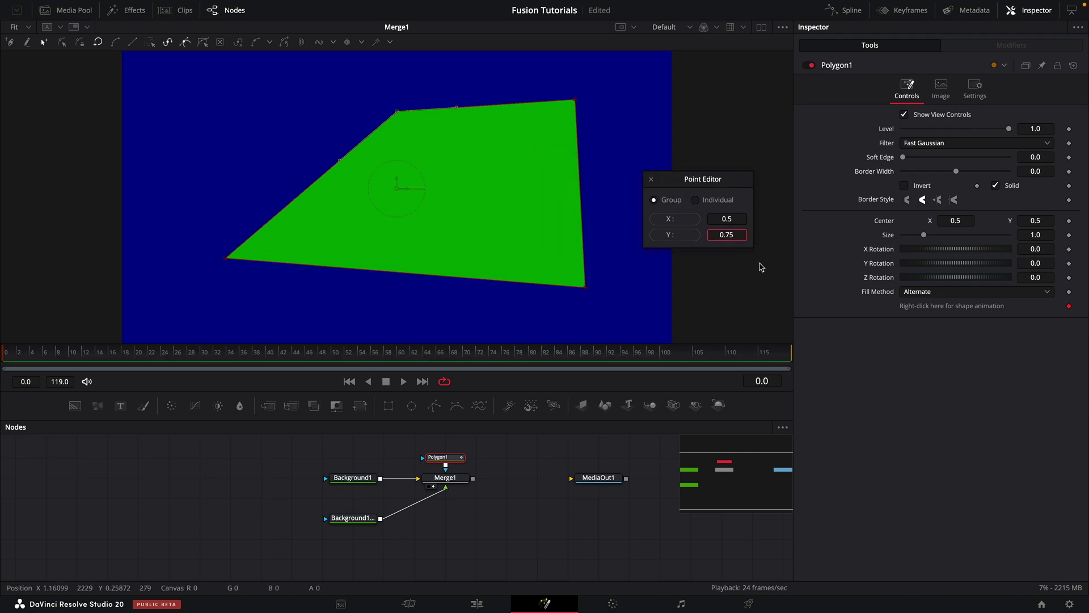
{"action": "left_click_drag", "start_coordinate": [346, 73], "coordinate": [624, 141]}
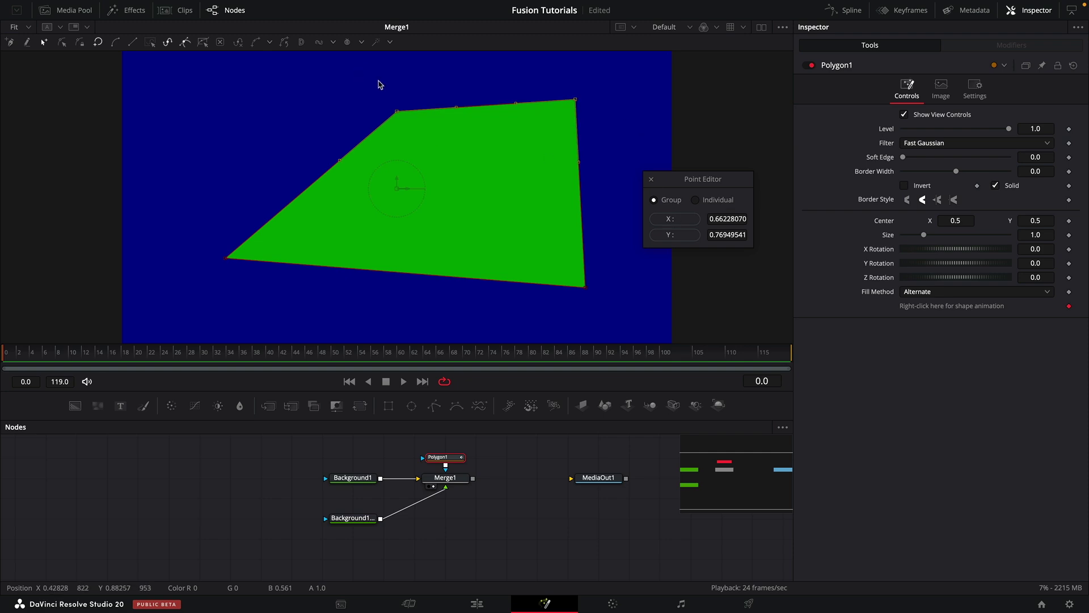
{"action": "left_click_drag", "start_coordinate": [354, 73], "coordinate": [630, 136]}
{"action": "left_click", "coordinate": [735, 235]}
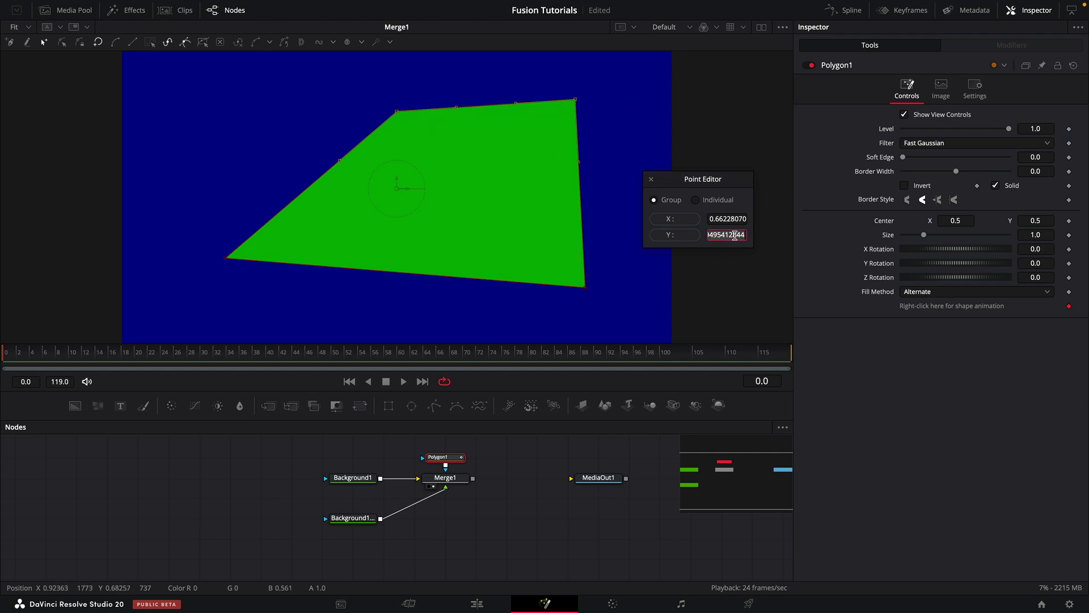
{"action": "key", "text": "BackSpace"}
{"action": "type", "text": ".75"}
{"action": "key", "text": "Return"}
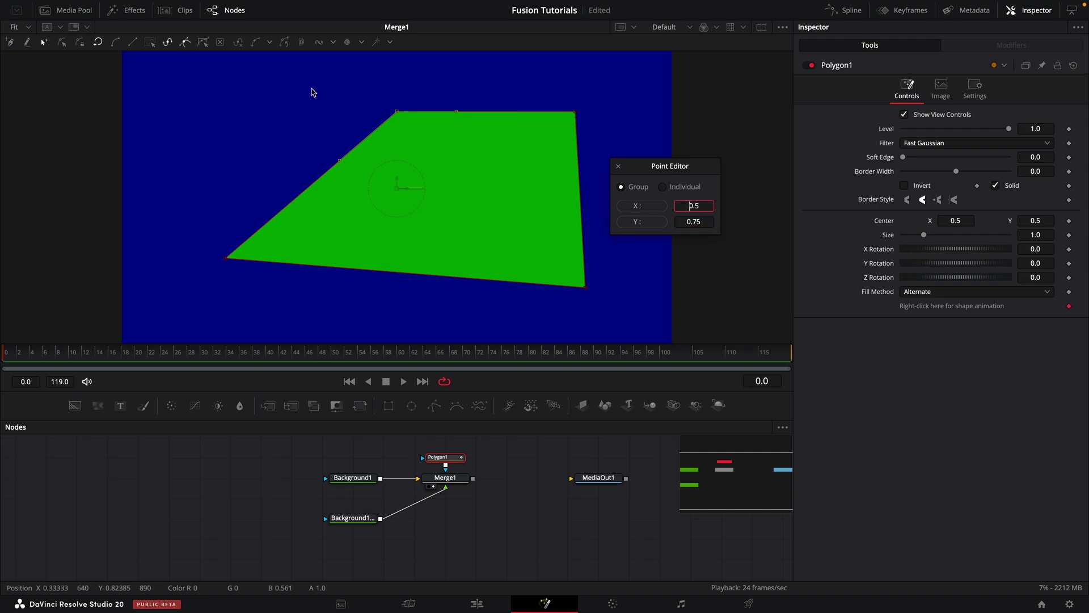
Step: Apply relative Y offsets to the top-edge points, first -0.1 then 0.1
{"action": "left_click_drag", "start_coordinate": [321, 85], "coordinate": [596, 138]}
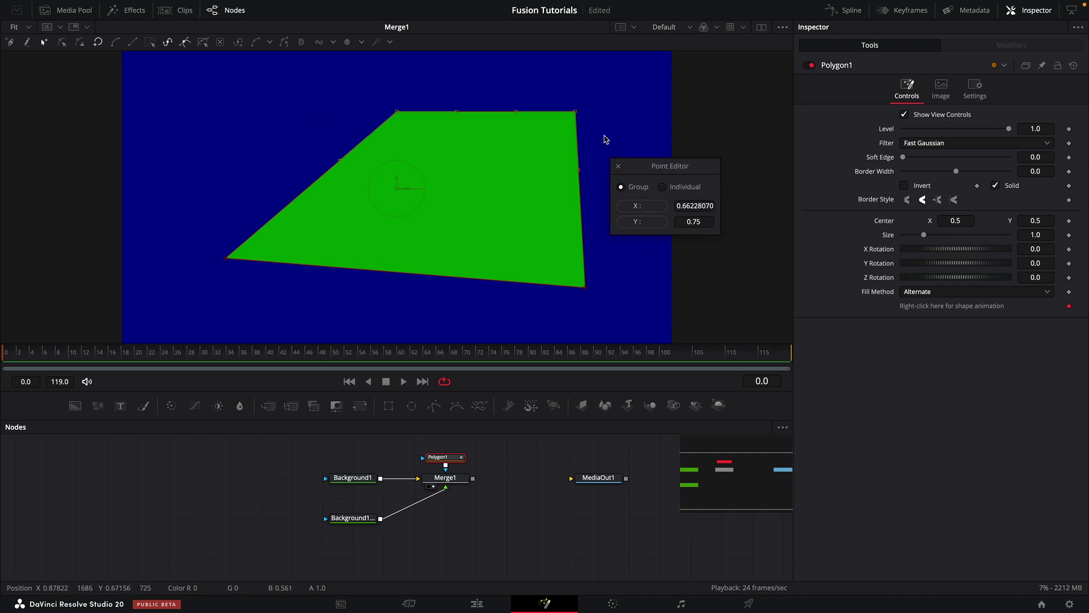
{"action": "left_click", "coordinate": [650, 223]}
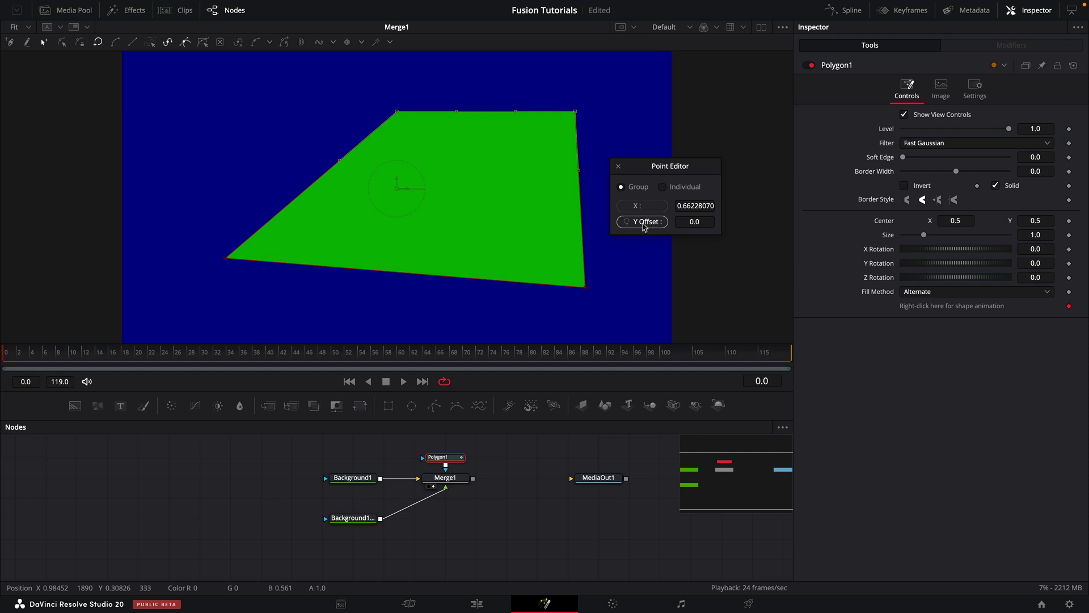
{"action": "key", "text": "Tab"}
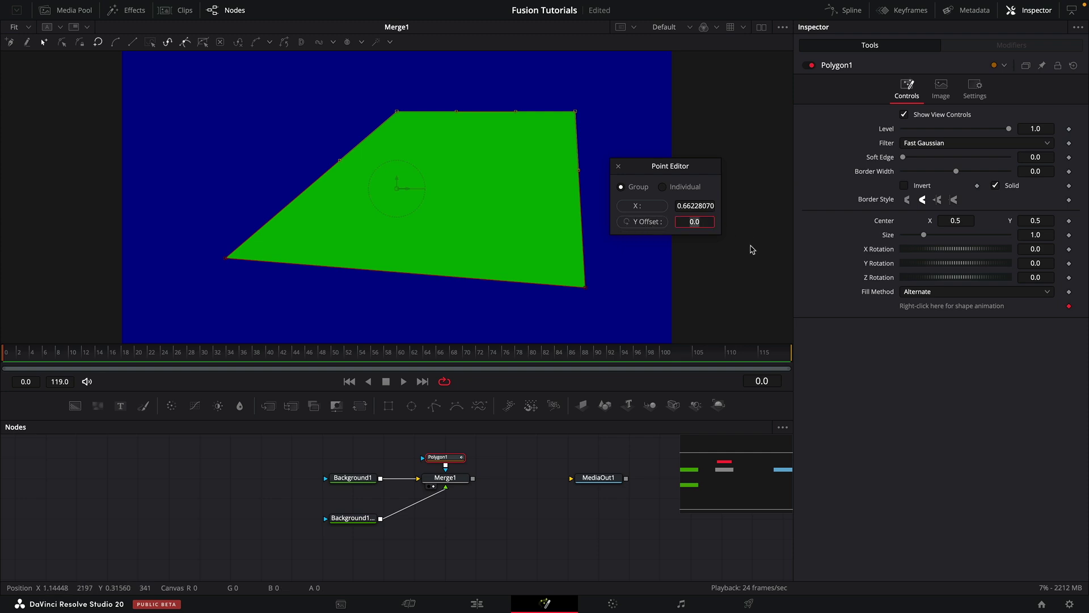
{"action": "type", "text": "-.1"}
{"action": "key", "text": "Return"}
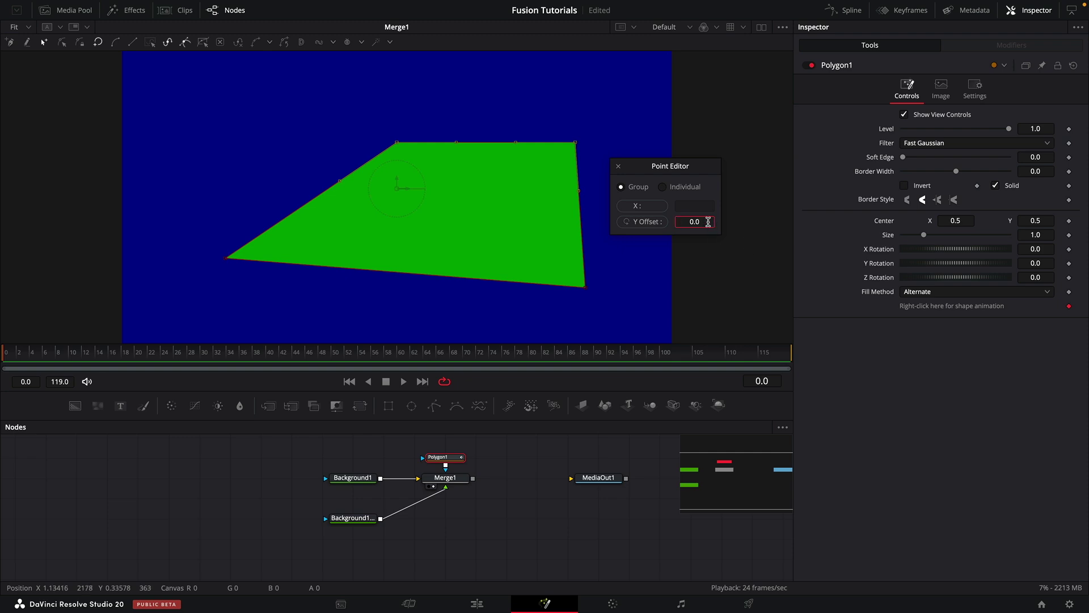
{"action": "left_click", "coordinate": [708, 222]}
{"action": "type", "text": ".1"}
{"action": "key", "text": "Return"}
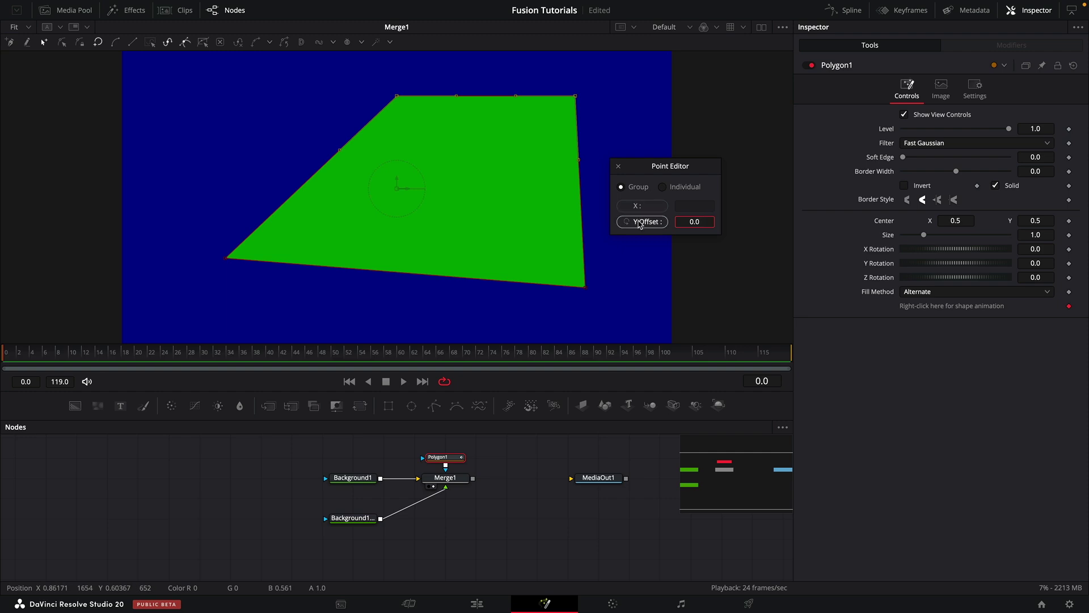
Step: Return Y to absolute and shift the top-edge points left with an X offset of -0.1
{"action": "left_click", "coordinate": [647, 221]}
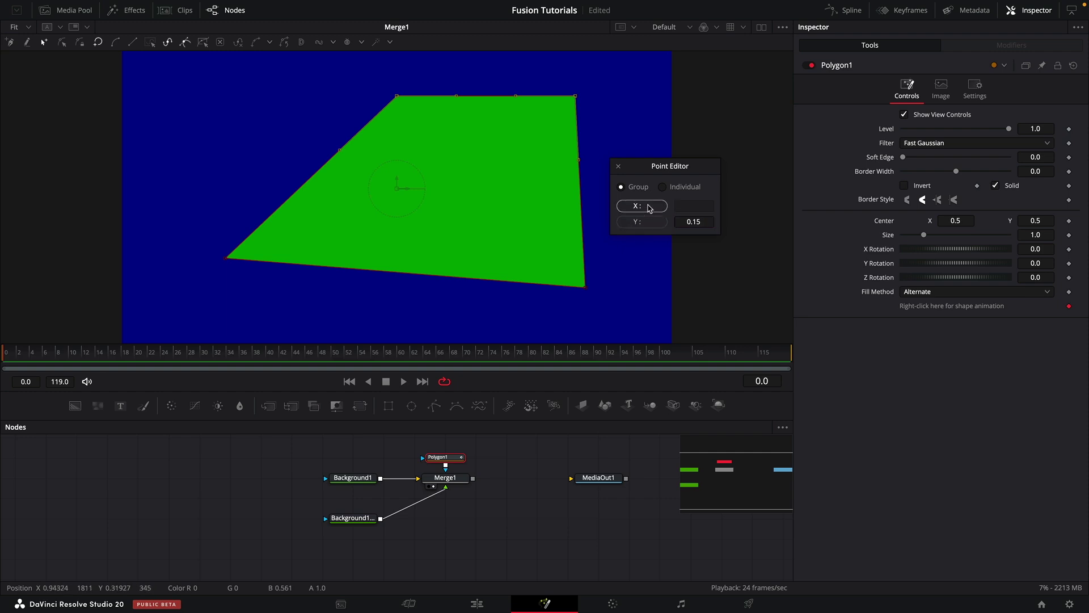
{"action": "left_click", "coordinate": [648, 206]}
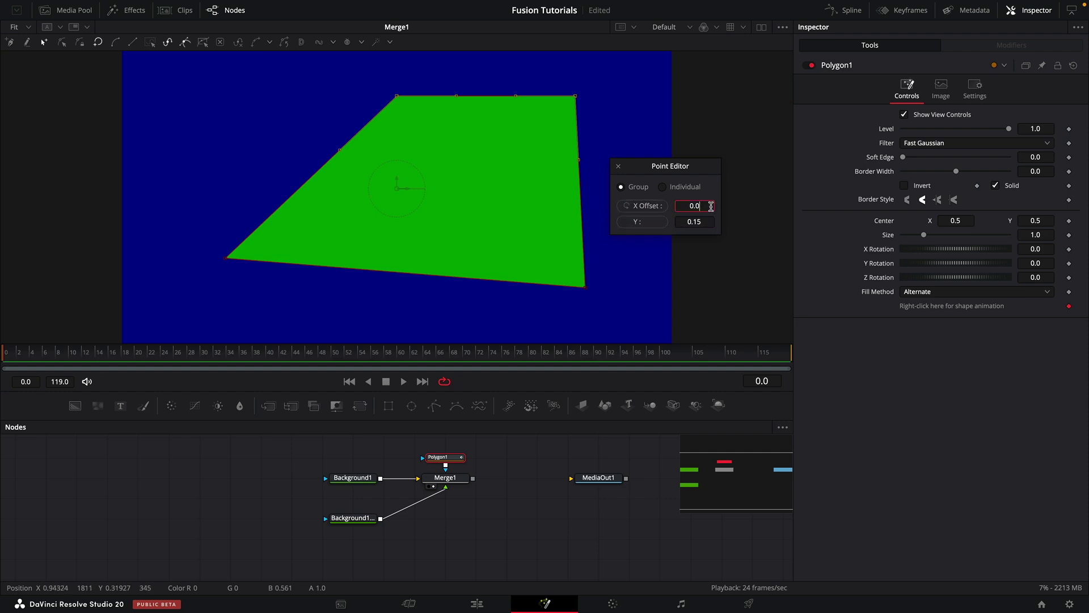
{"action": "type", "text": "-0.1"}
{"action": "key", "text": "Return"}
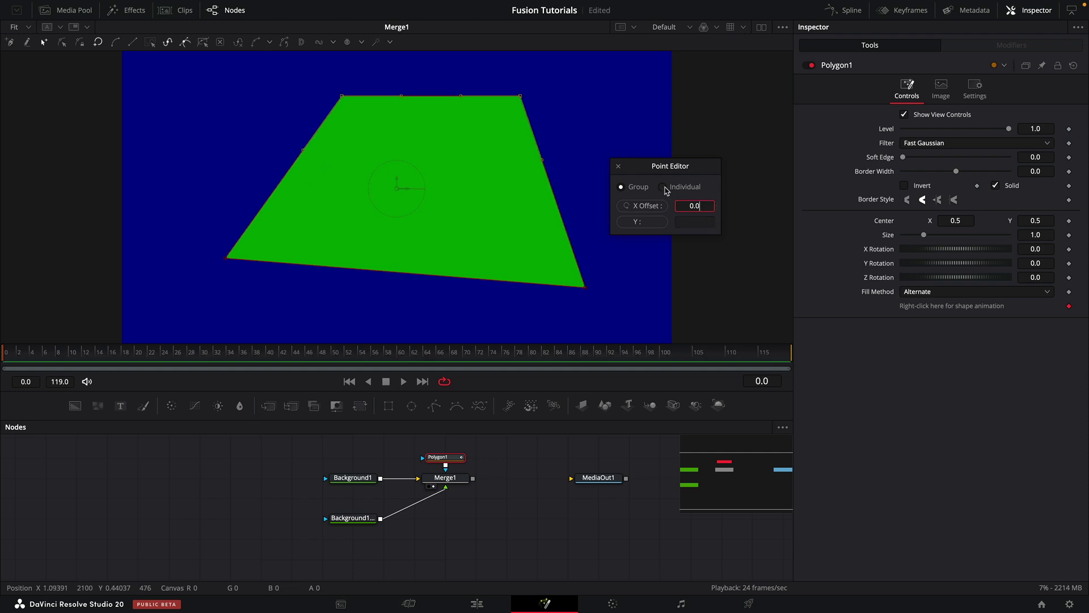
Step: Switch the Point Editor to Individual mode, select all points, and step to the top-right corner
{"action": "left_click", "coordinate": [663, 187]}
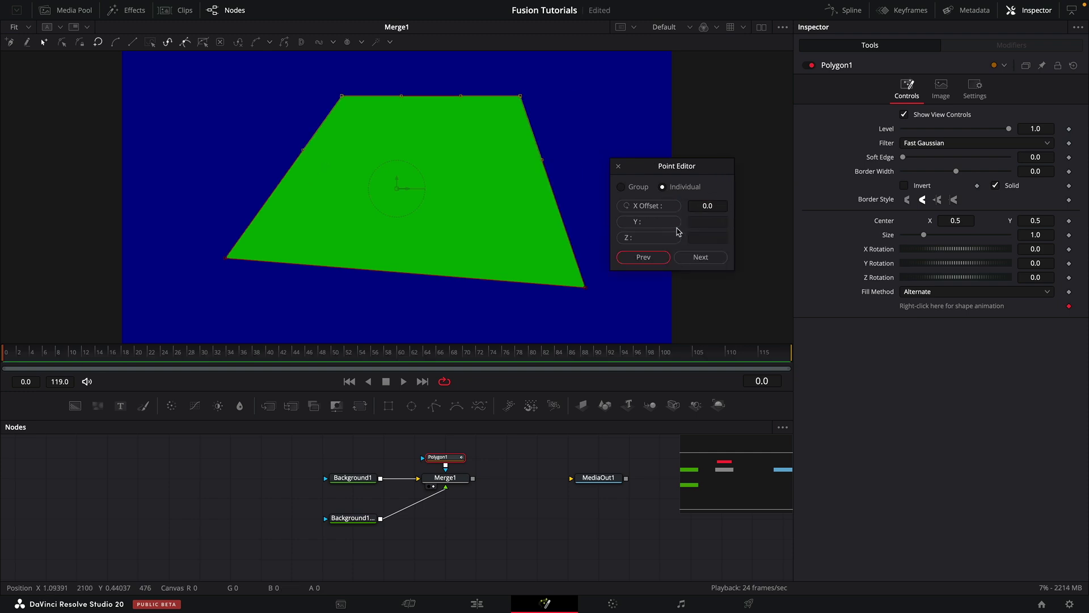
{"action": "left_click_drag", "start_coordinate": [182, 71], "coordinate": [599, 301]}
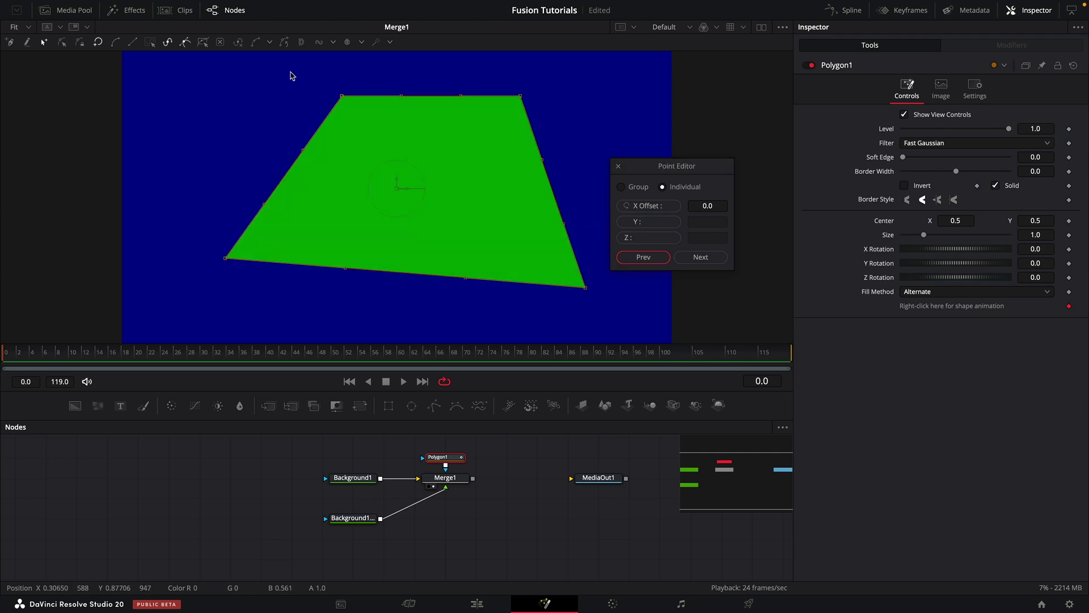
{"action": "left_click", "coordinate": [699, 258]}
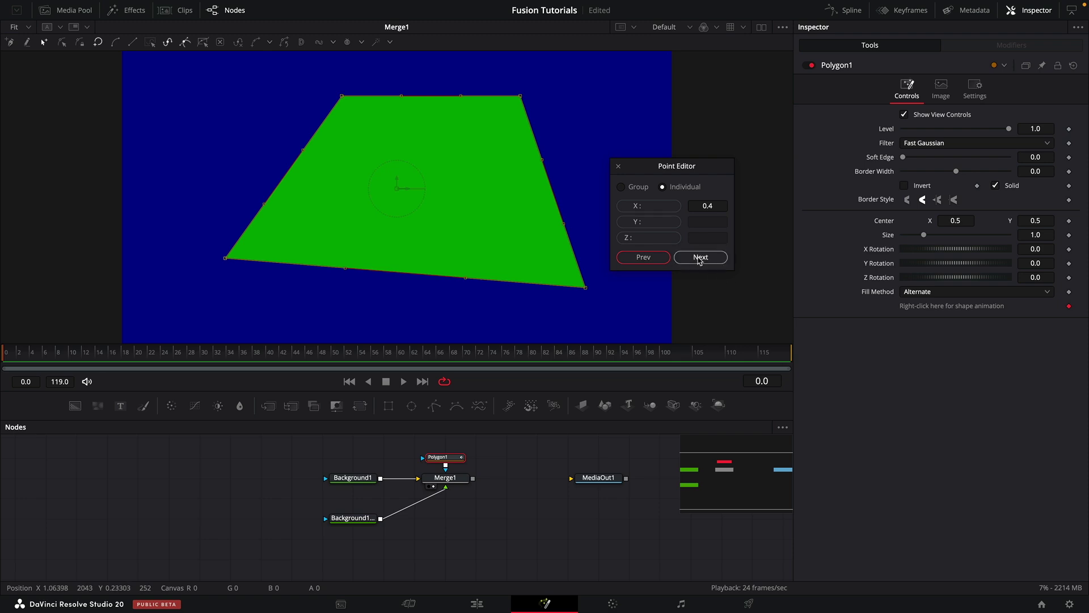
{"action": "left_click", "coordinate": [700, 258]}
{"action": "left_click", "coordinate": [634, 260]}
{"action": "left_click", "coordinate": [701, 261]}
{"action": "left_click", "coordinate": [702, 261]}
{"action": "left_click", "coordinate": [701, 261]}
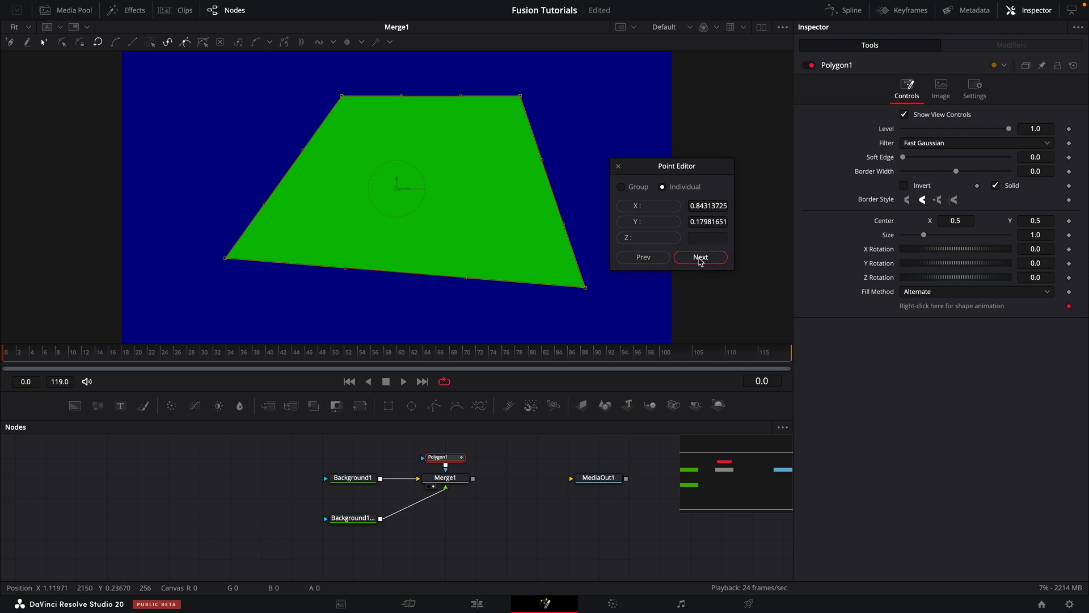
{"action": "left_click", "coordinate": [701, 261]}
{"action": "left_click", "coordinate": [701, 261]}
{"action": "left_click", "coordinate": [649, 260]}
{"action": "left_click", "coordinate": [649, 260]}
{"action": "left_click", "coordinate": [649, 260]}
{"action": "left_click", "coordinate": [649, 260]}
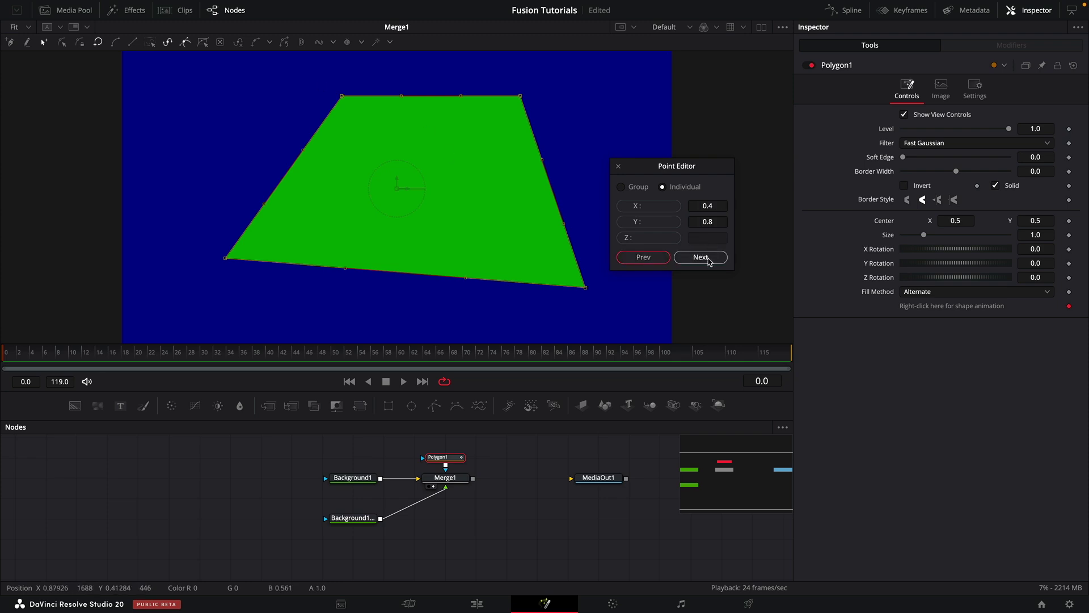
{"action": "left_click", "coordinate": [709, 261]}
Step: Set the top-right point's X, lower the bottom-right point to Y 0.1, and close the editor
{"action": "left_click", "coordinate": [716, 209]}
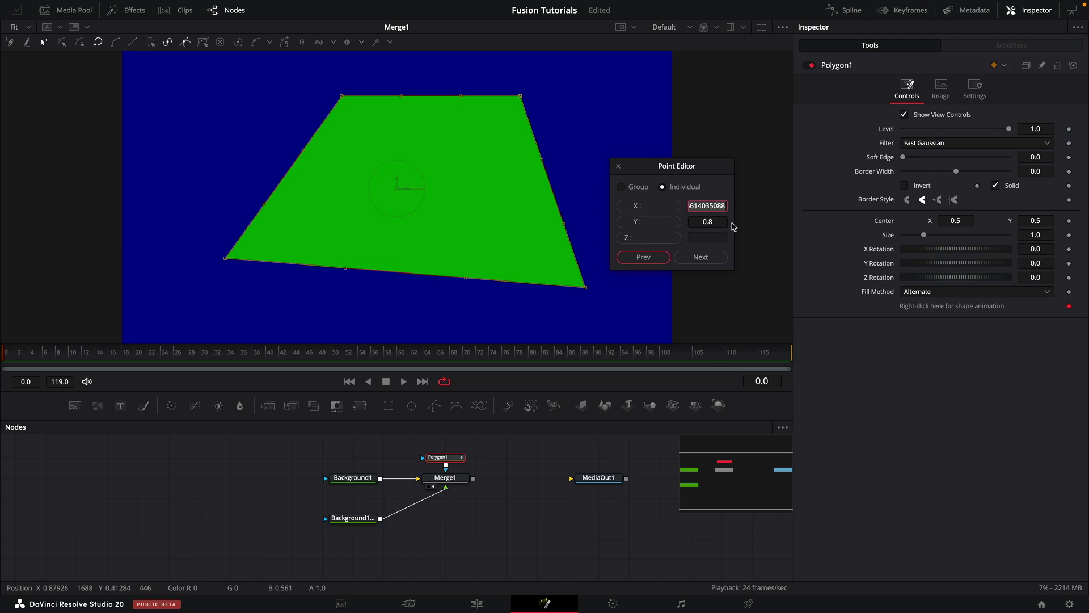
{"action": "type", "text": "0.4"}
{"action": "key", "text": "Tab"}
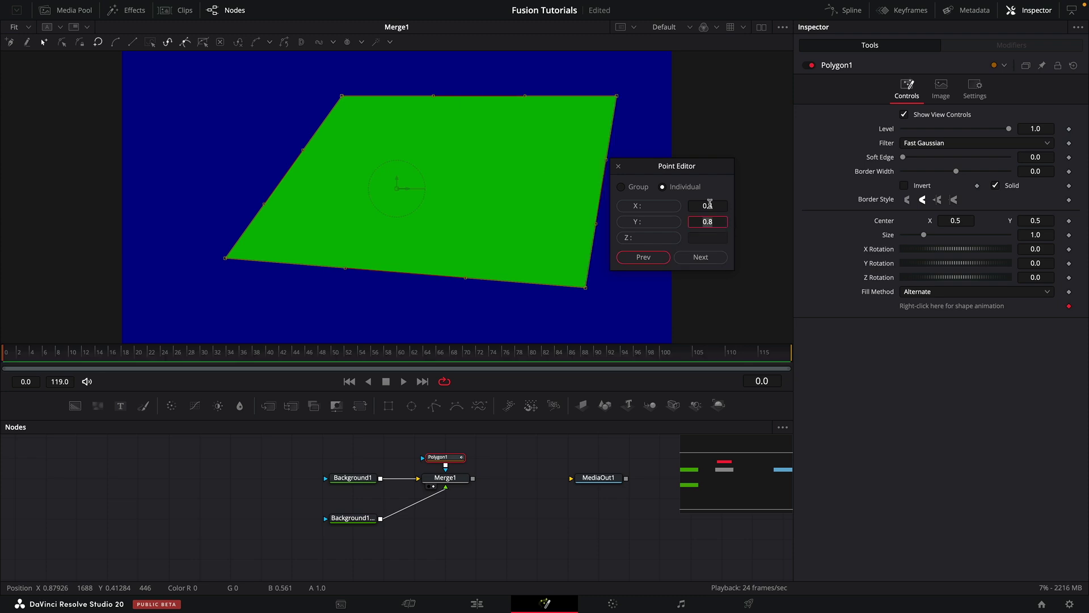
{"action": "left_click", "coordinate": [705, 260]}
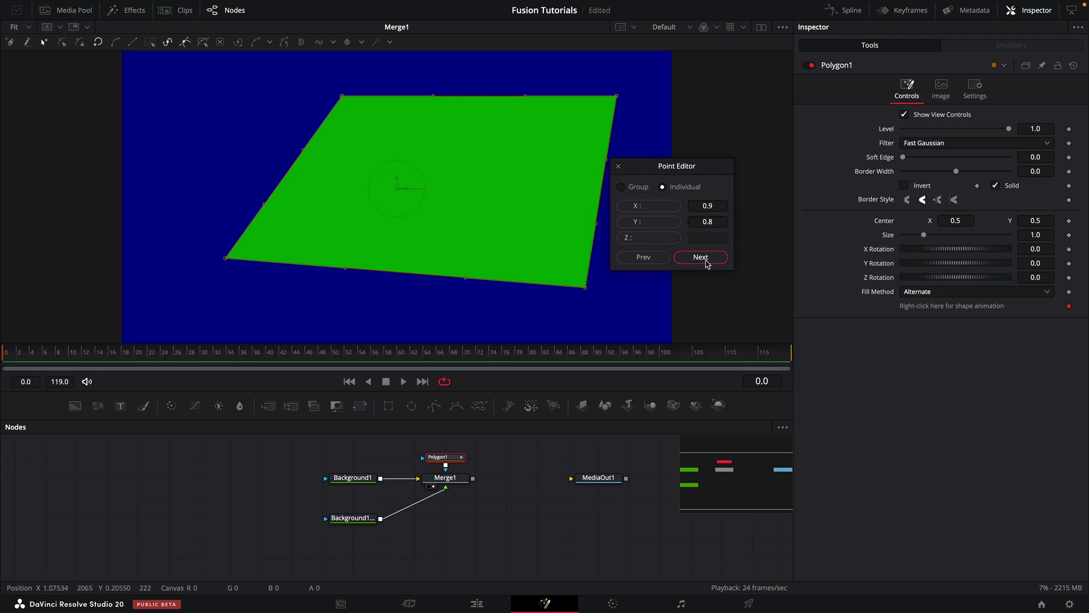
{"action": "left_click", "coordinate": [710, 221]}
{"action": "type", "text": "0.1"}
{"action": "left_click", "coordinate": [647, 258]}
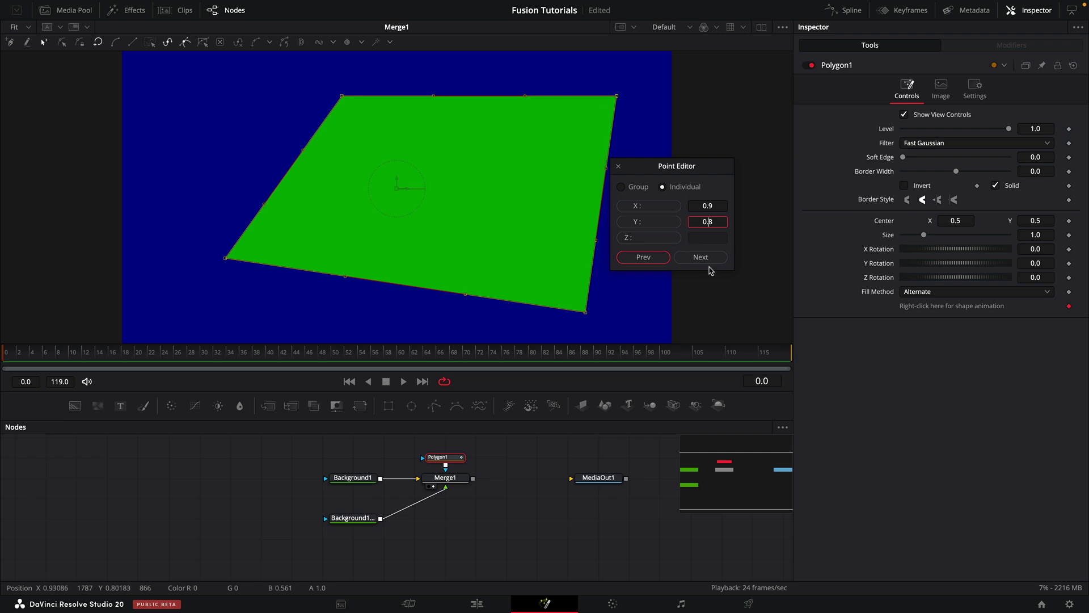
{"action": "left_click", "coordinate": [619, 166]}
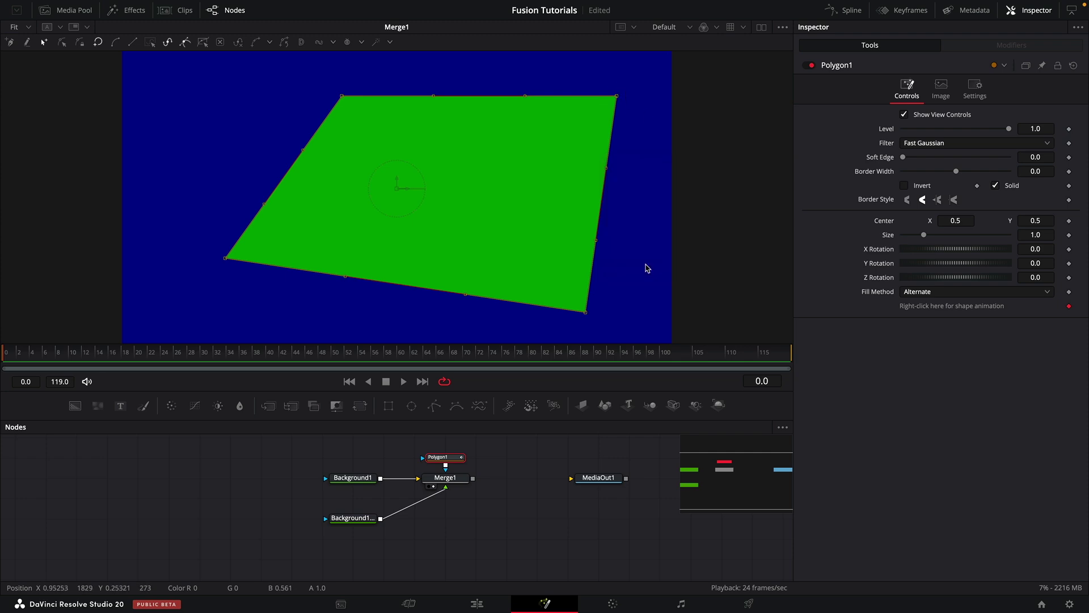
Step: Make an outer polyline for Polygon1 and drag its corners outward for a soft edge
{"action": "left_click_drag", "start_coordinate": [177, 75], "coordinate": [631, 333]}
{"action": "right_click", "coordinate": [586, 313]}
{"action": "mouse_move", "coordinate": [643, 517]}
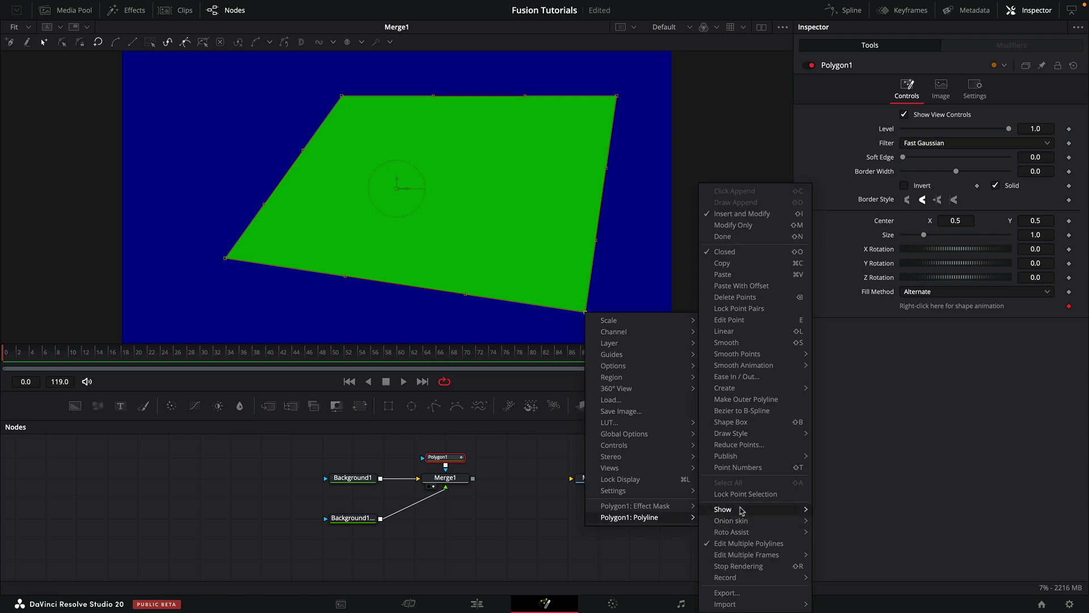
{"action": "left_click", "coordinate": [748, 400]}
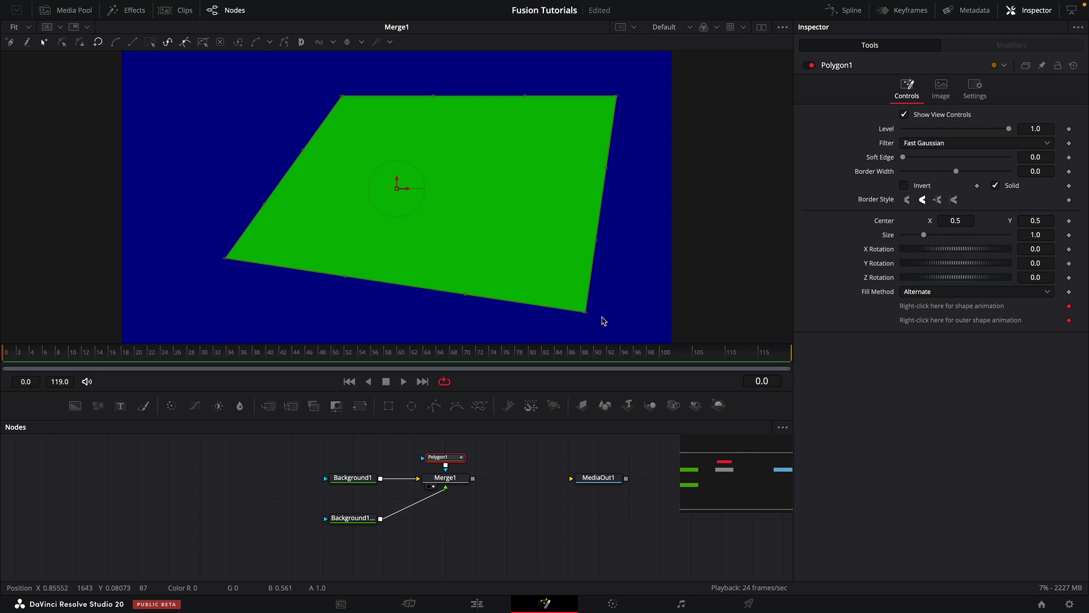
{"action": "mouse_move", "coordinate": [588, 315]}
{"action": "left_mouse_down"}
{"action": "mouse_move", "coordinate": [593, 322]}
{"action": "mouse_move", "coordinate": [571, 296]}
{"action": "mouse_move", "coordinate": [597, 333]}
{"action": "left_mouse_up"}
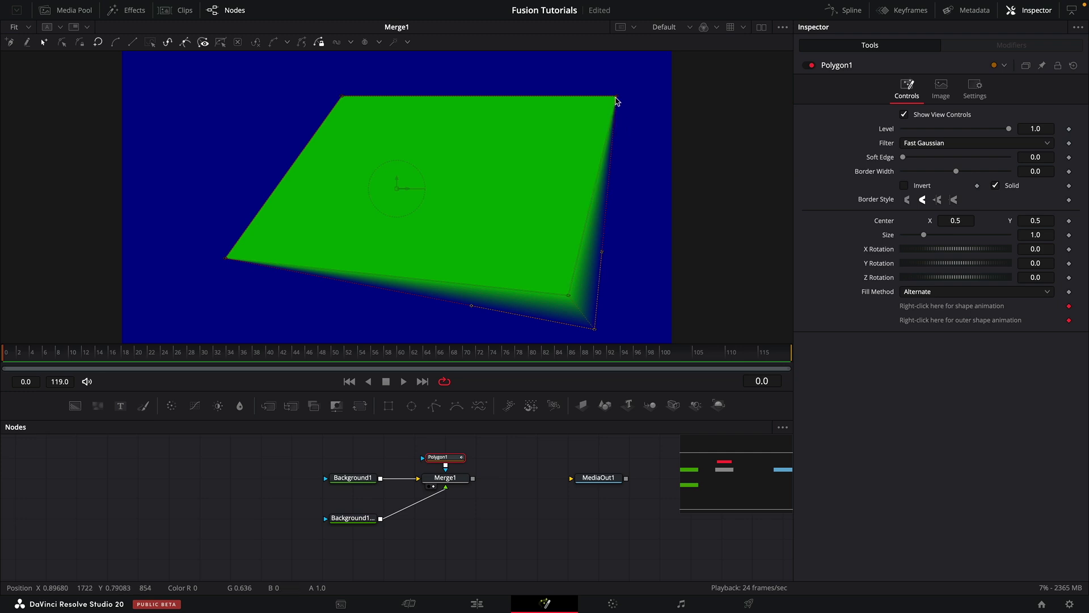
{"action": "left_click_drag", "start_coordinate": [617, 97], "coordinate": [645, 71]}
{"action": "left_click_drag", "start_coordinate": [342, 96], "coordinate": [172, 300]}
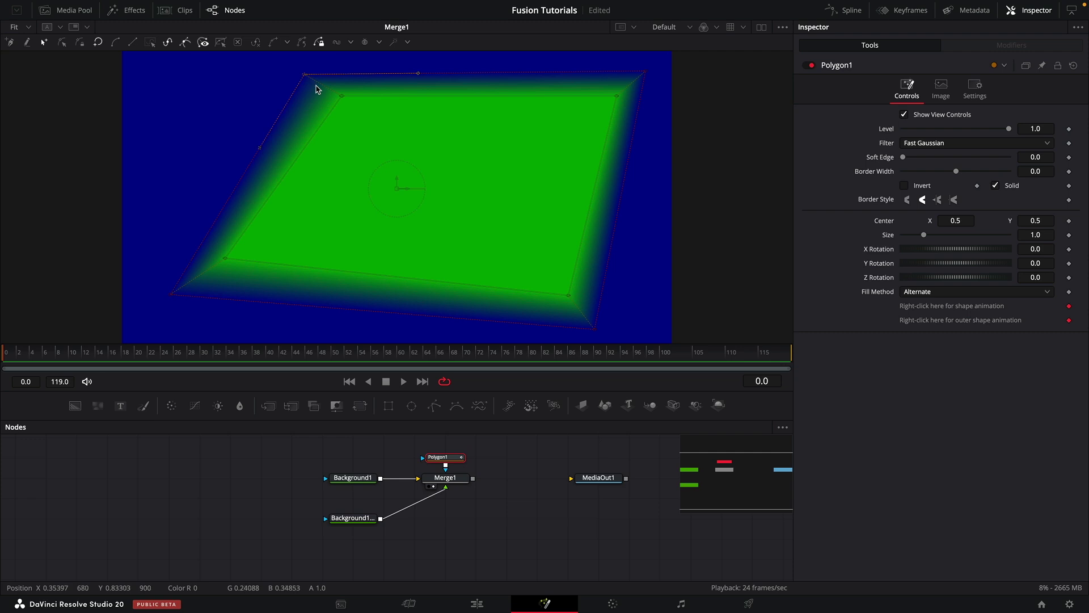
Step: Set the outer shape's top-left point to X 0 and its top-right point to X 1
{"action": "key", "text": "ctrl+e"}
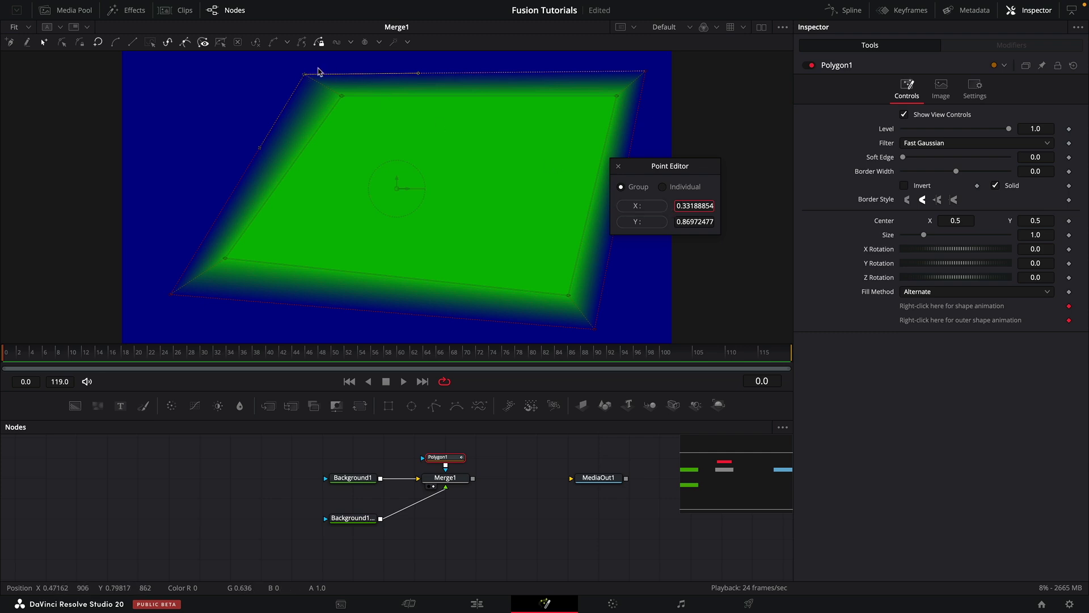
{"action": "left_click", "coordinate": [714, 206]}
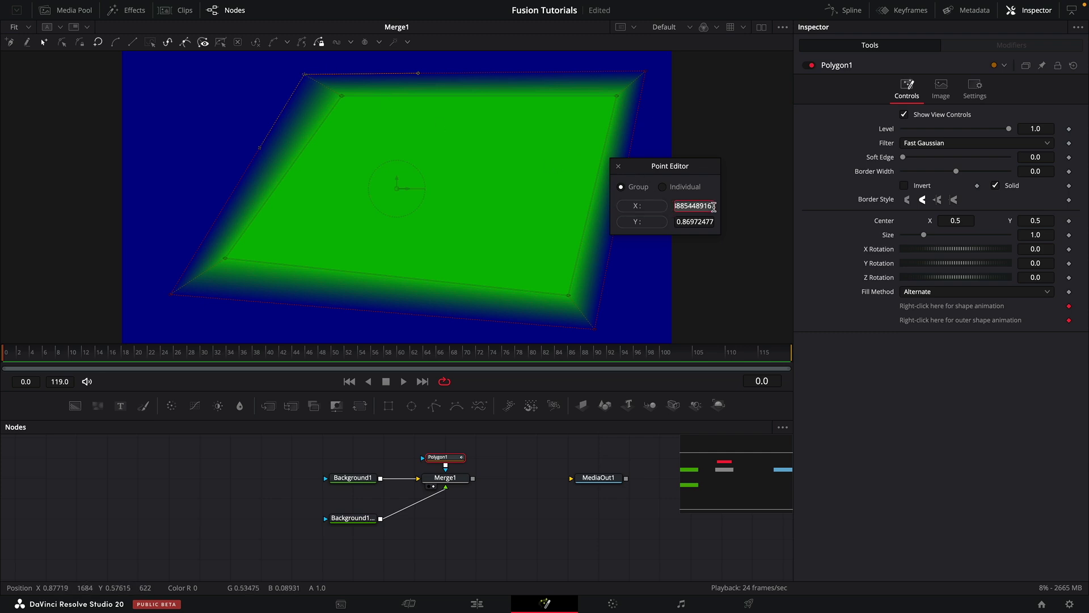
{"action": "type", "text": "0"}
{"action": "key", "text": "Tab"}
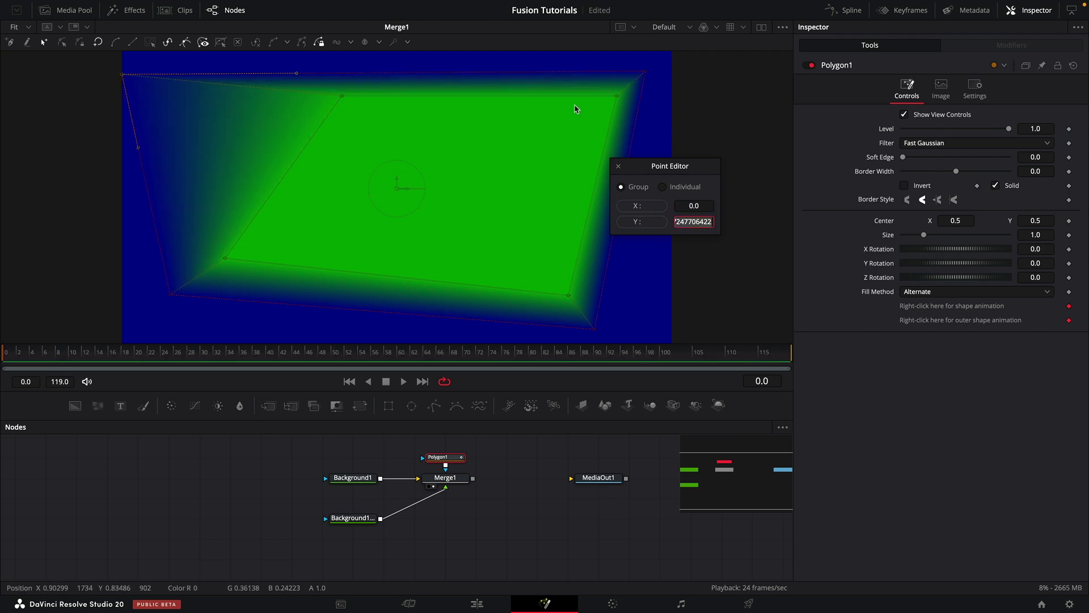
{"action": "left_click_drag", "start_coordinate": [633, 61], "coordinate": [657, 84]}
{"action": "left_click", "coordinate": [708, 205]}
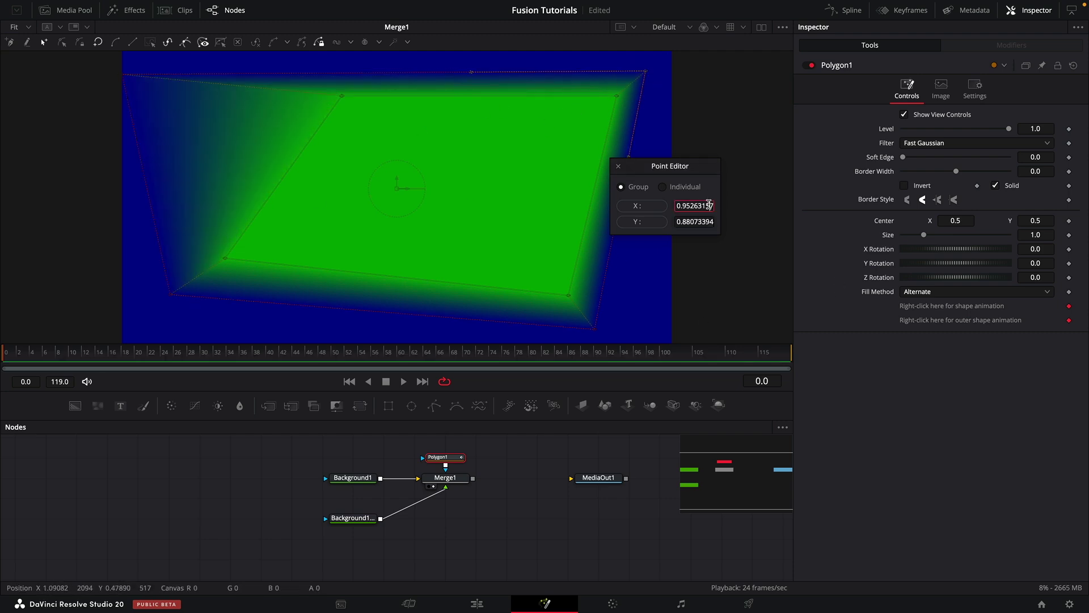
{"action": "type", "text": "1"}
{"action": "key", "text": "Tab"}
{"action": "left_click_drag", "start_coordinate": [680, 166], "coordinate": [788, 181]}
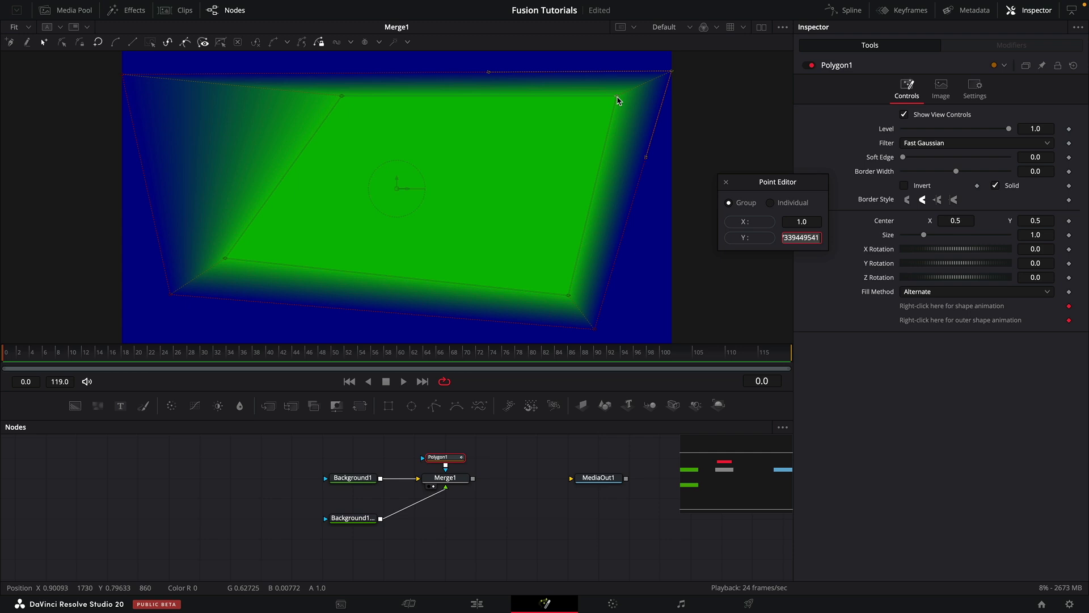
Step: Select the inner polygon's top-left point for editing
{"action": "left_click", "coordinate": [342, 101]}
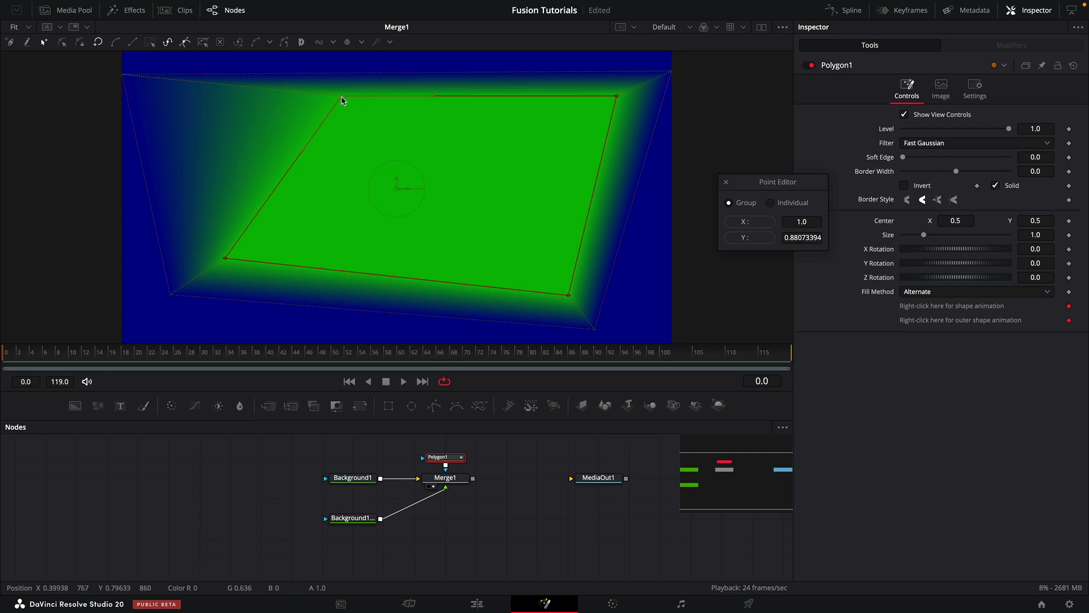
{"action": "left_click_drag", "start_coordinate": [100, 61], "coordinate": [146, 99]}
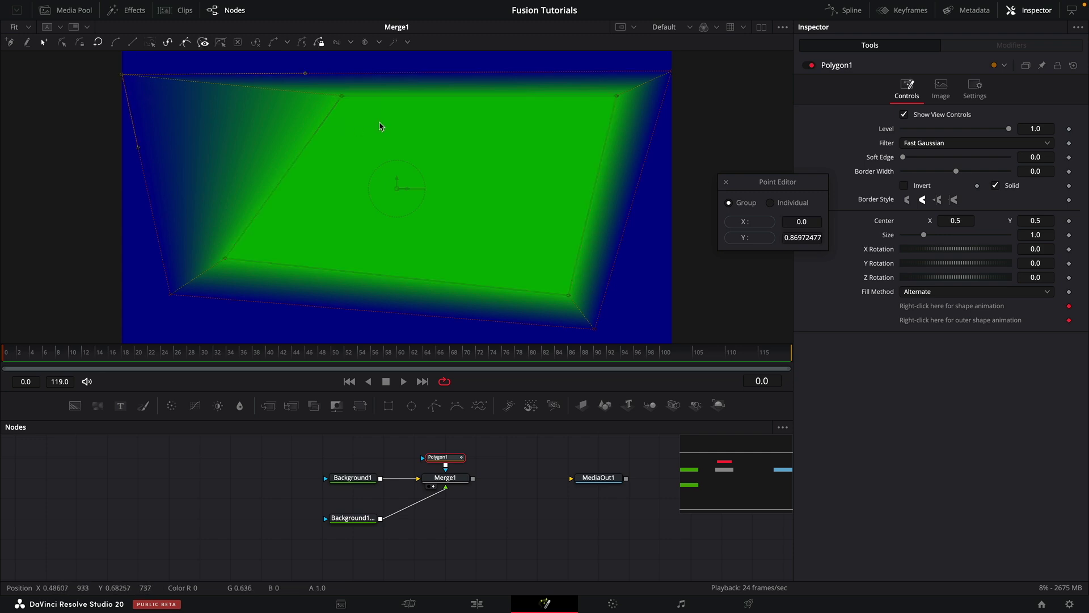
{"action": "left_click_drag", "start_coordinate": [381, 124], "coordinate": [318, 86]}
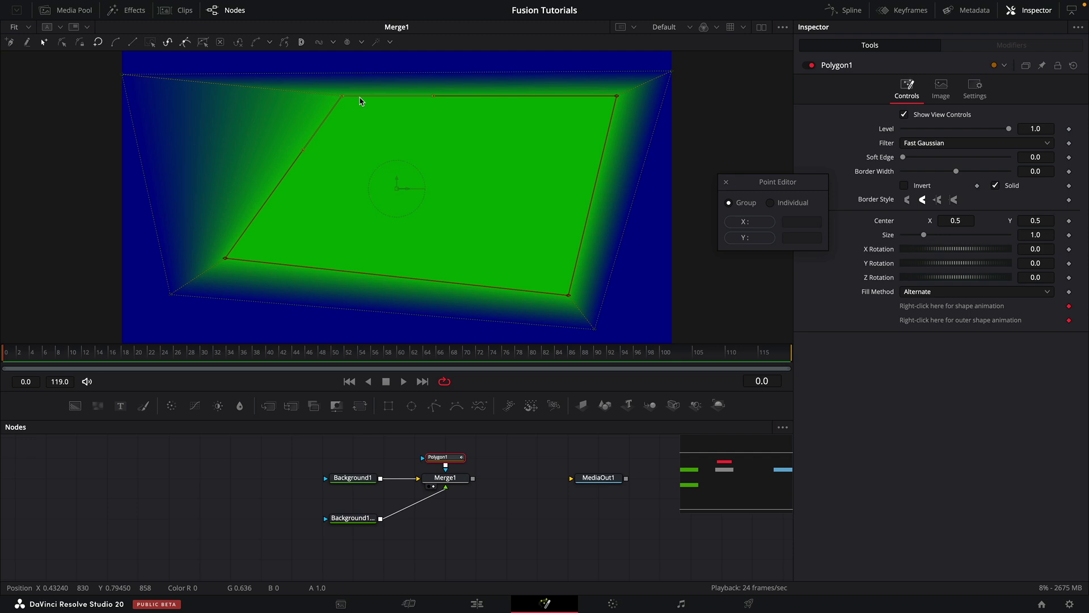
{"action": "left_click_drag", "start_coordinate": [769, 187], "coordinate": [697, 204]}
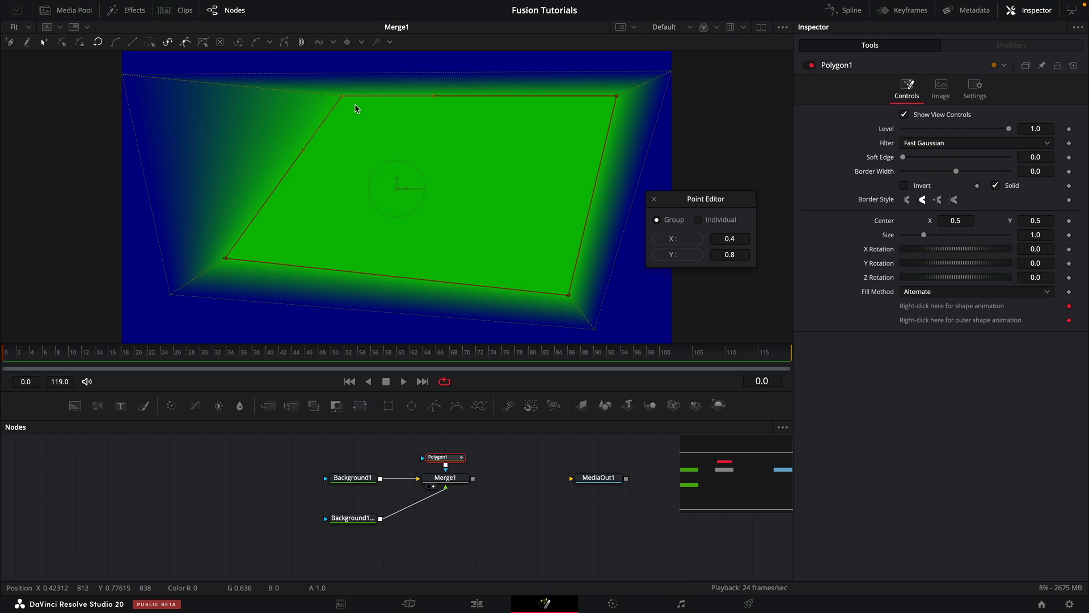
Step: Try X 0.3 for the top-left corner, then undo that change
{"action": "left_click", "coordinate": [746, 240]}
{"action": "type", "text": "0.3"}
{"action": "key", "text": "Tab"}
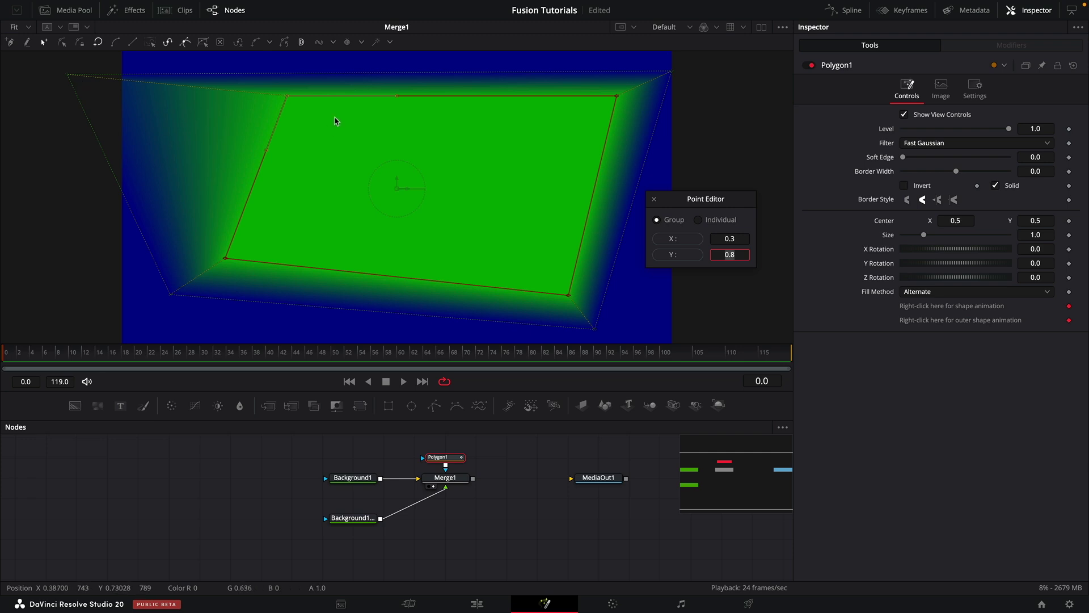
{"action": "left_click", "coordinate": [135, 6]}
{"action": "left_click", "coordinate": [165, 21]}
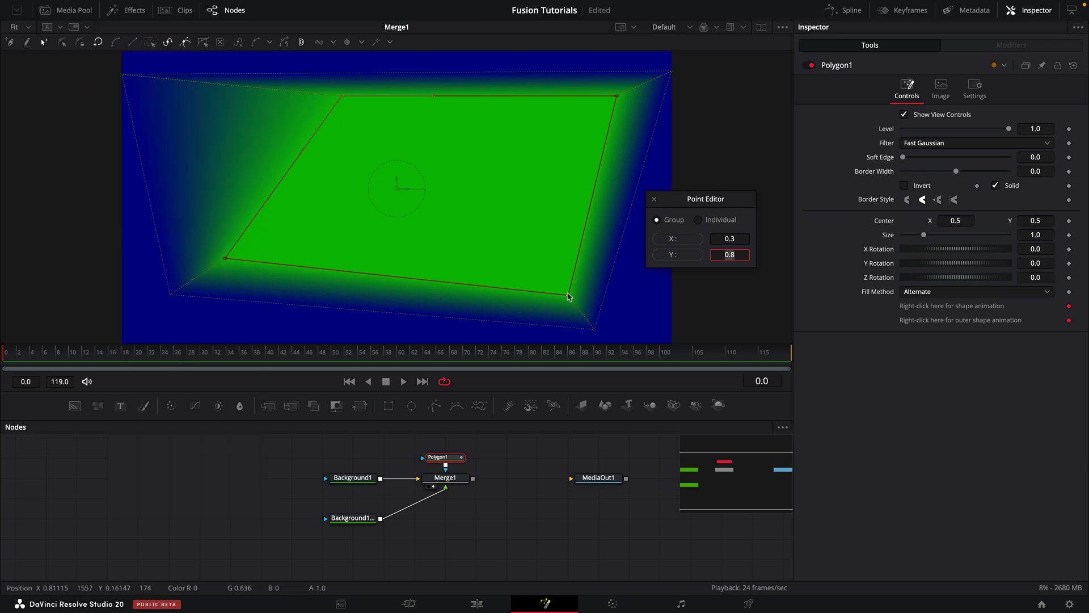
Step: Turn off Follow Inner Polyline for the outer shape and set the top-left corner to X 0.1
{"action": "right_click", "coordinate": [569, 297]}
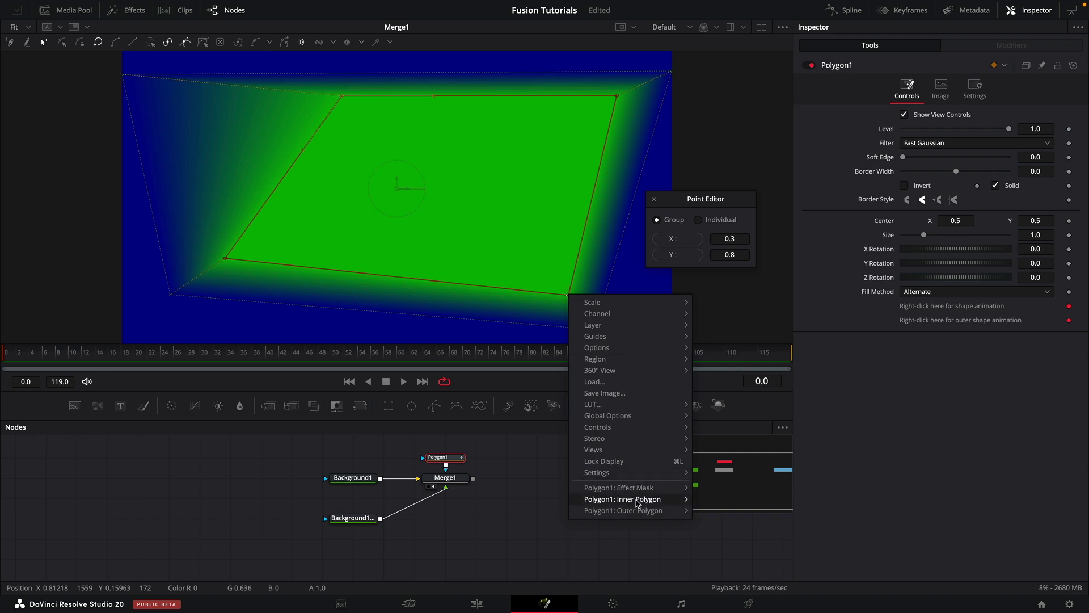
{"action": "mouse_move", "coordinate": [638, 503]}
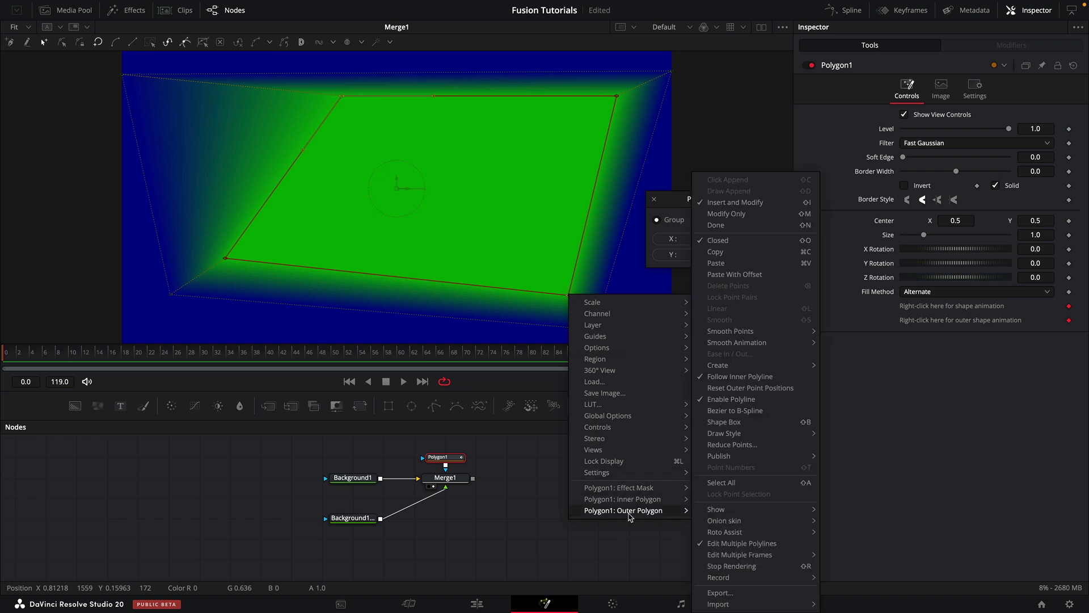
{"action": "left_click", "coordinate": [747, 377]}
{"action": "left_click", "coordinate": [743, 244]}
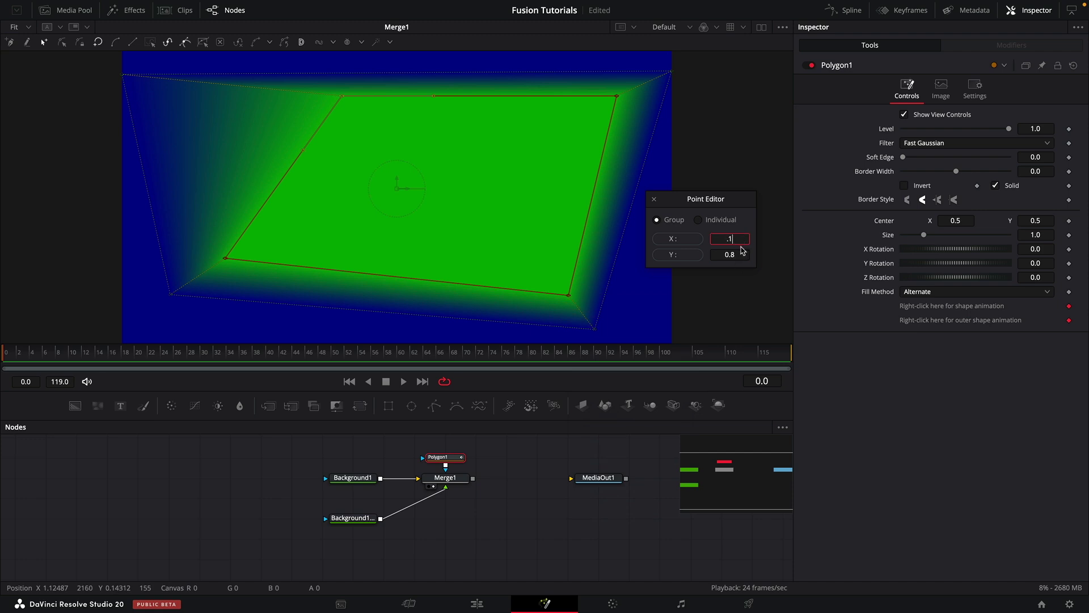
{"action": "key", "text": "Tab"}
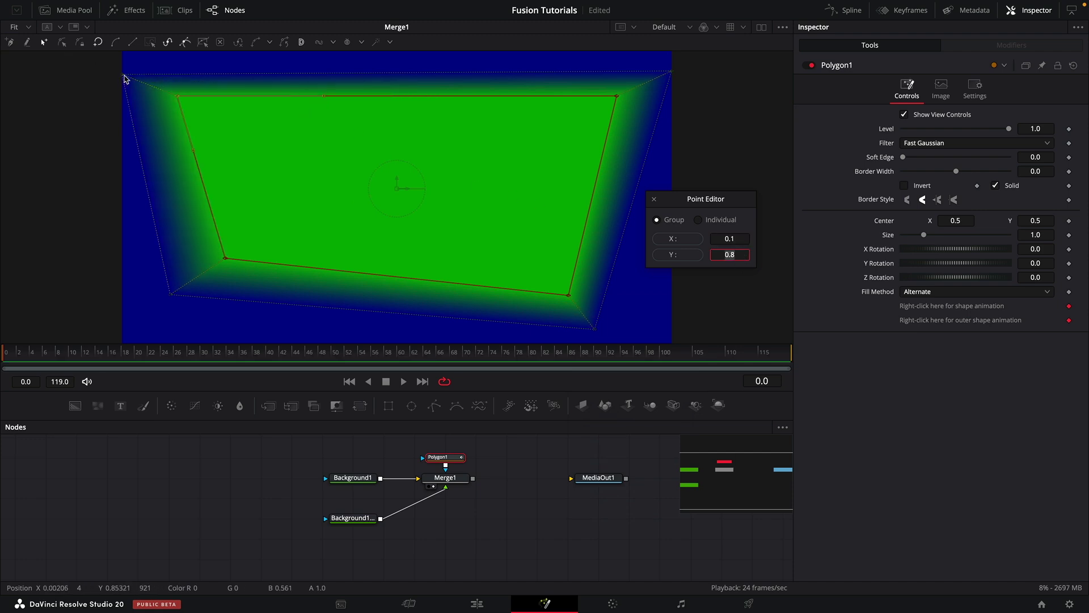
{"action": "key", "text": "Return"}
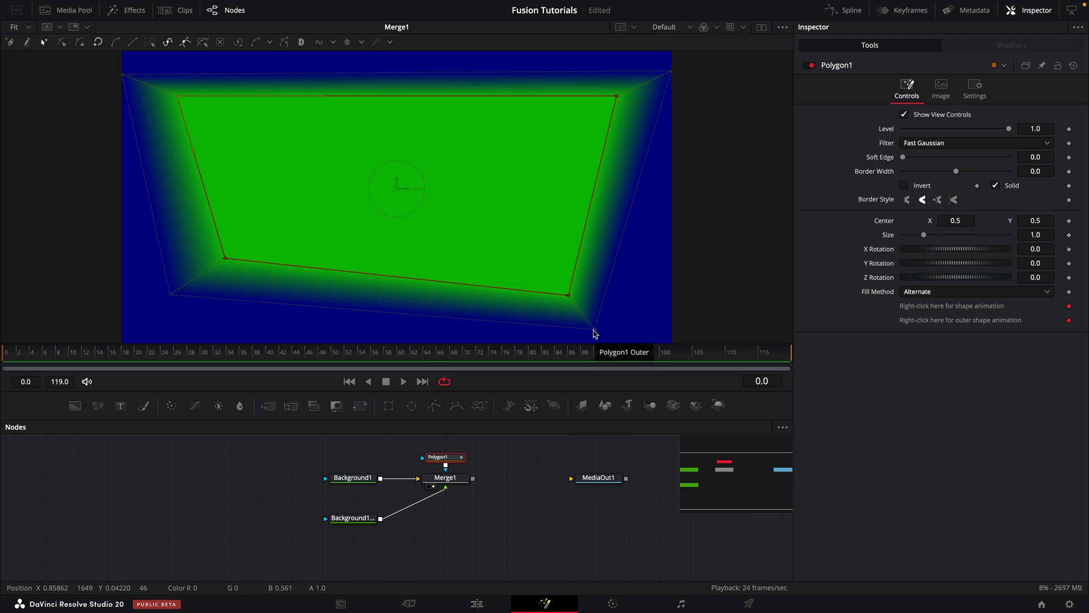
{"action": "right_click", "coordinate": [569, 295]}
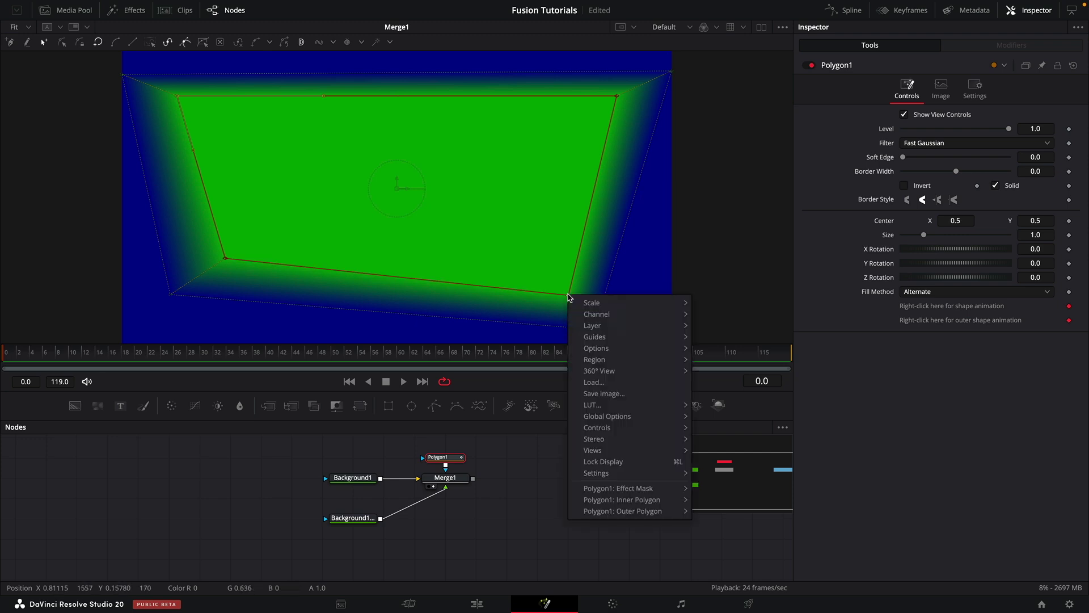
{"action": "mouse_move", "coordinate": [611, 501]}
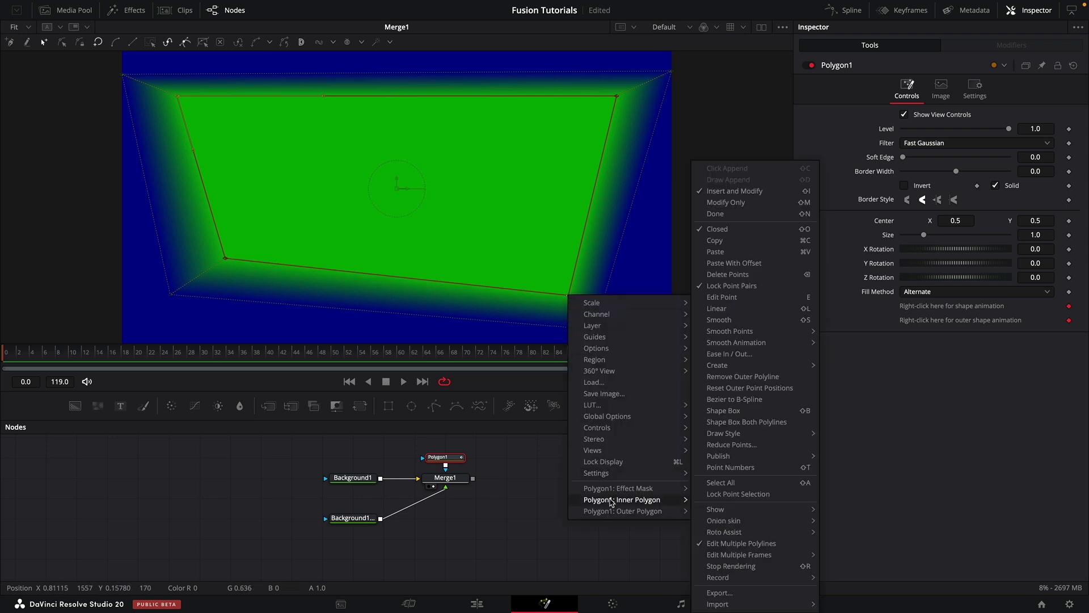
{"action": "left_click", "coordinate": [750, 377]}
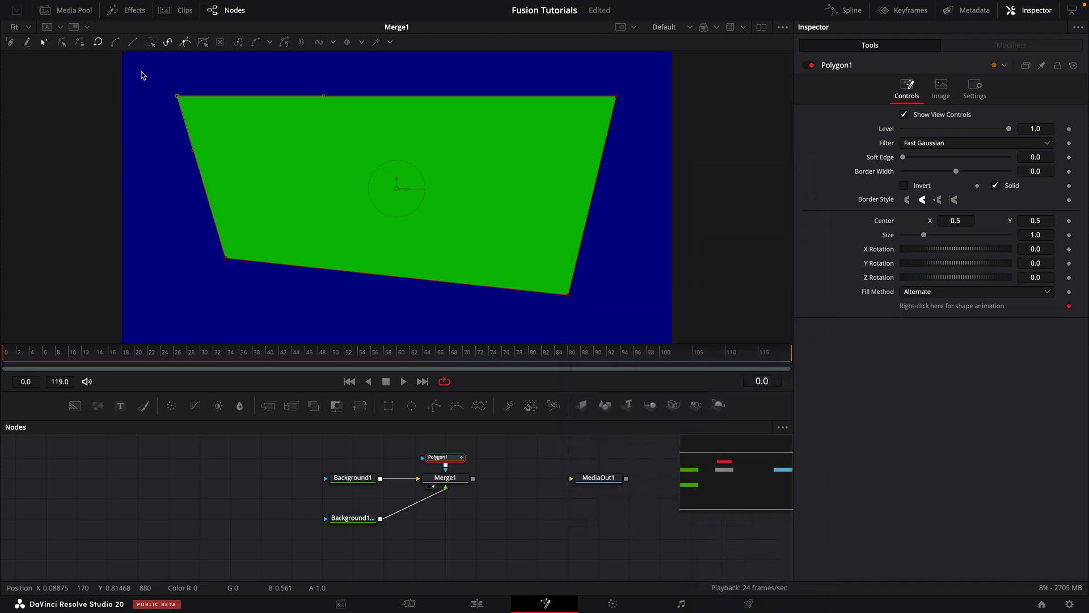
{"action": "left_click_drag", "start_coordinate": [141, 73], "coordinate": [641, 331]}
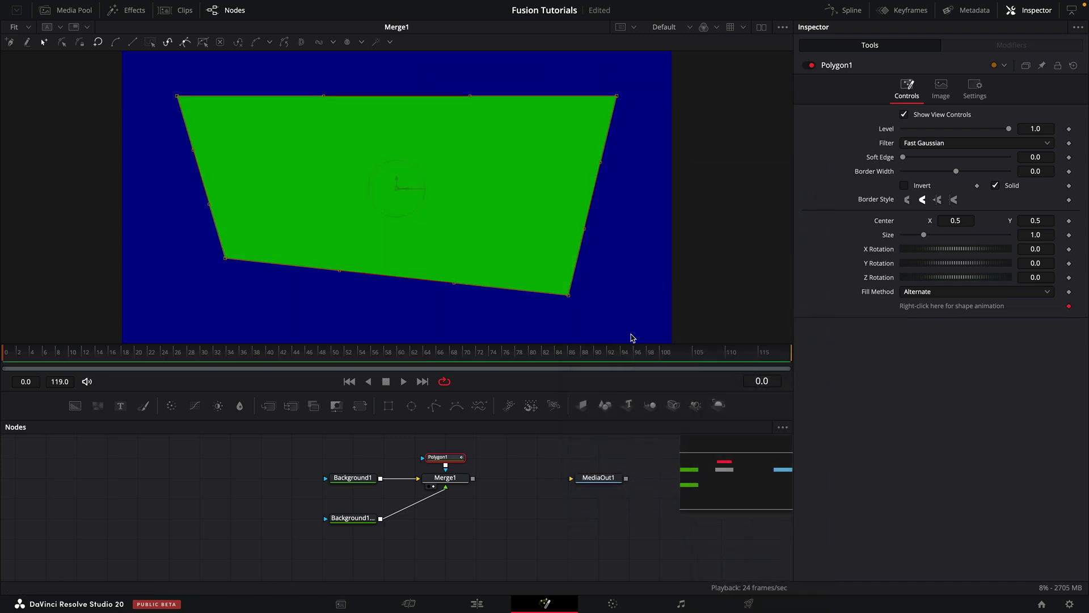
Step: Publish Polygon1's points through Polygon > Publish > Publish Points so Points 0–3 appear
{"action": "right_click", "coordinate": [569, 295]}
{"action": "mouse_move", "coordinate": [628, 501]}
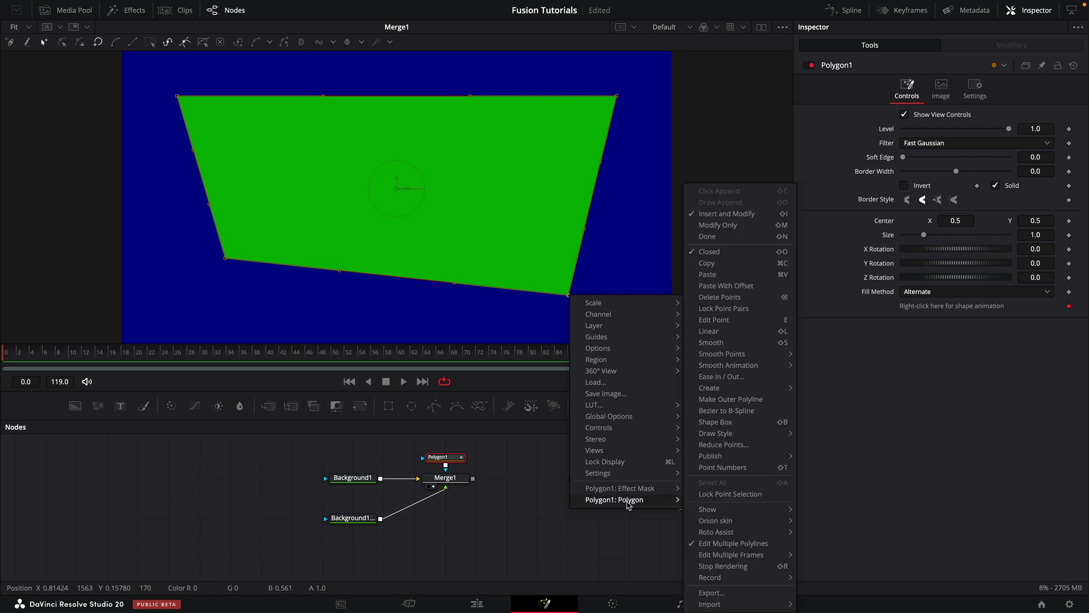
{"action": "mouse_move", "coordinate": [735, 455]}
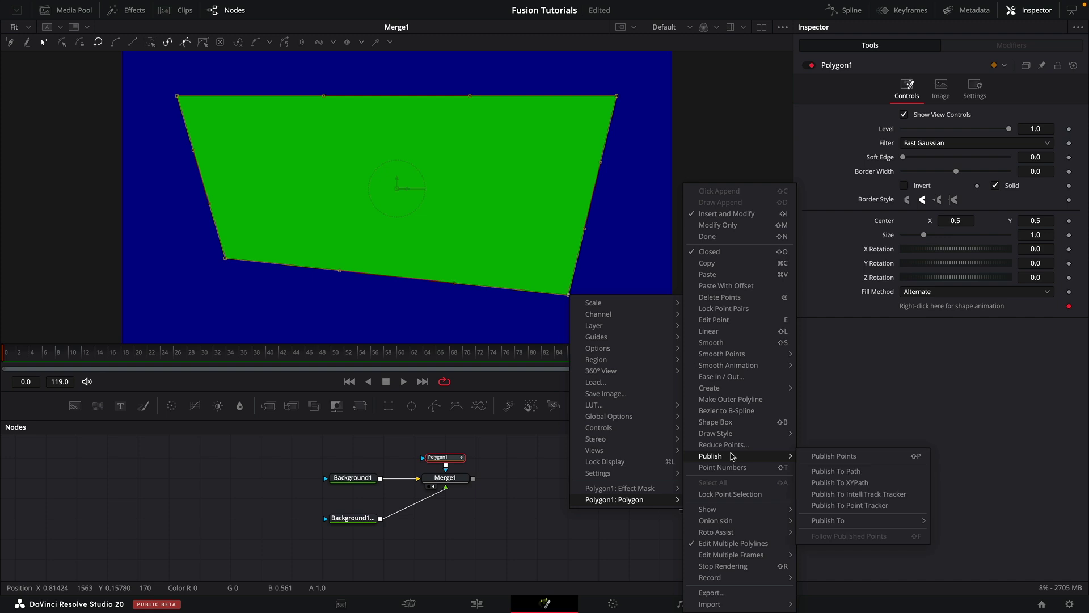
{"action": "left_click", "coordinate": [915, 459]}
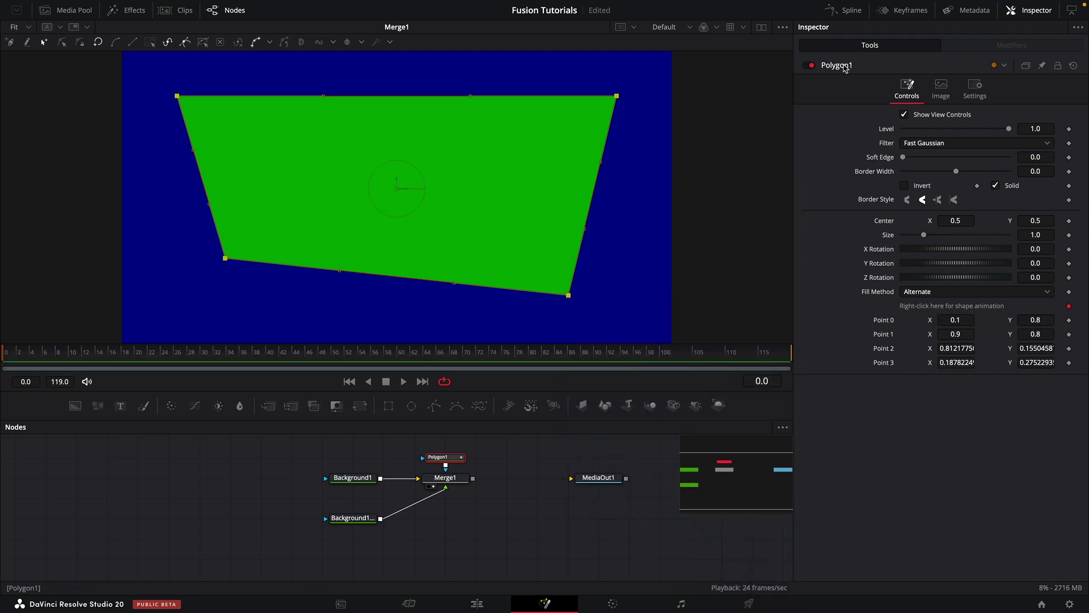
Step: Change a published corner point's X position to .9 in the Inspector
{"action": "double_click", "coordinate": [963, 348]}
{"action": "type", "text": ".9"}
{"action": "key", "text": "Return"}
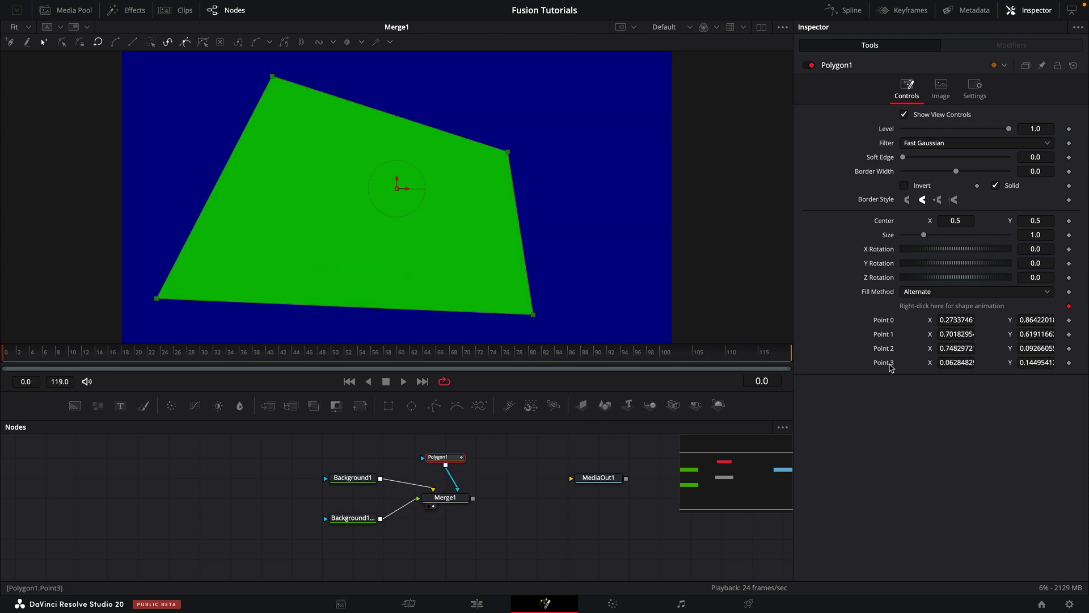
Step: Remove the polygon's whole-shape animation and keyframe published Points 0, 1, 2 and 3
{"action": "right_click", "coordinate": [930, 309]}
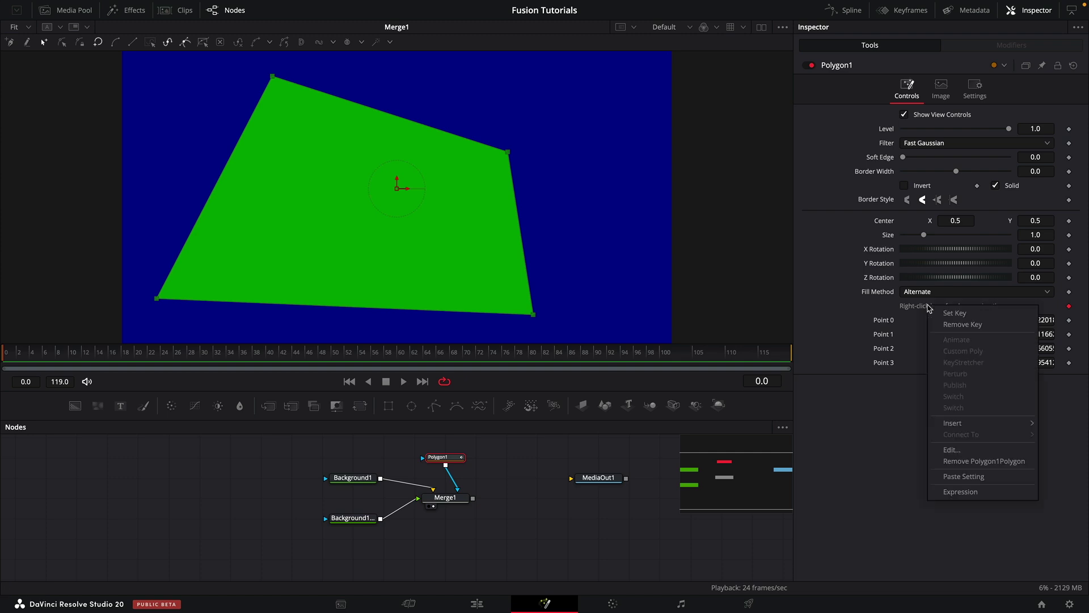
{"action": "left_click", "coordinate": [977, 461]}
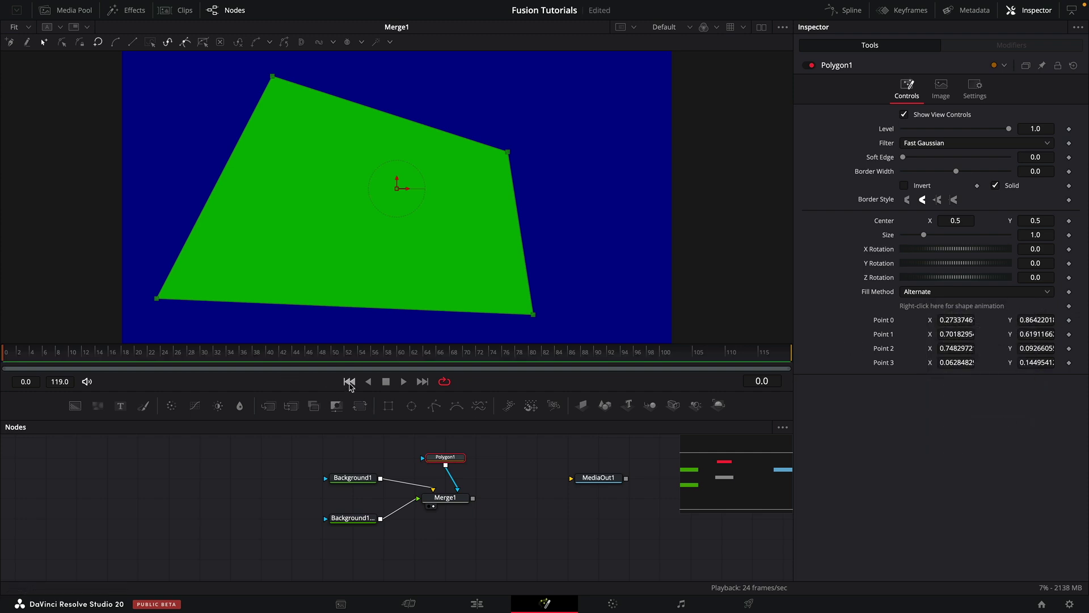
{"action": "left_click", "coordinate": [1069, 320]}
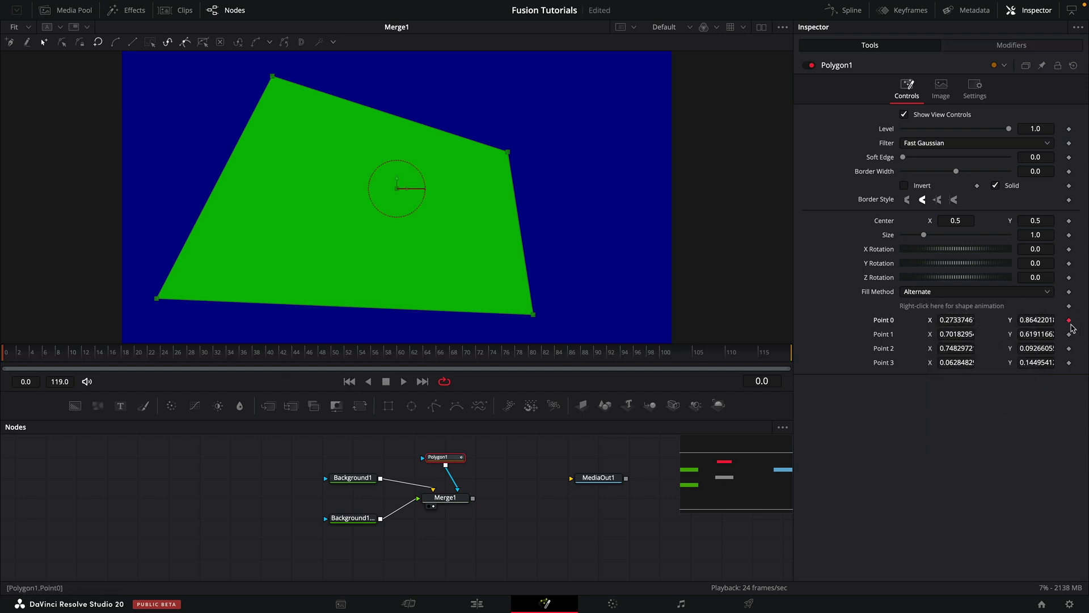
{"action": "left_click", "coordinate": [1069, 334]}
{"action": "left_click", "coordinate": [1069, 348]}
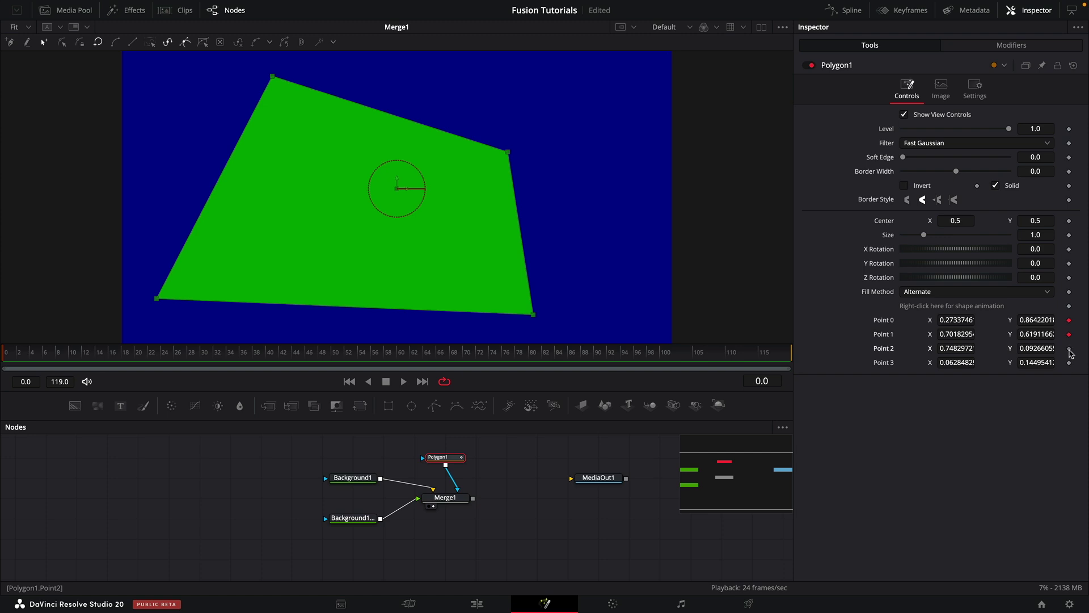
{"action": "left_click", "coordinate": [1070, 363]}
Step: At frame 119, move the top corners right, the left corner up and the bottom corner toward centre
{"action": "left_click_drag", "start_coordinate": [190, 356], "coordinate": [790, 395]}
{"action": "left_click_drag", "start_coordinate": [206, 65], "coordinate": [401, 143]}
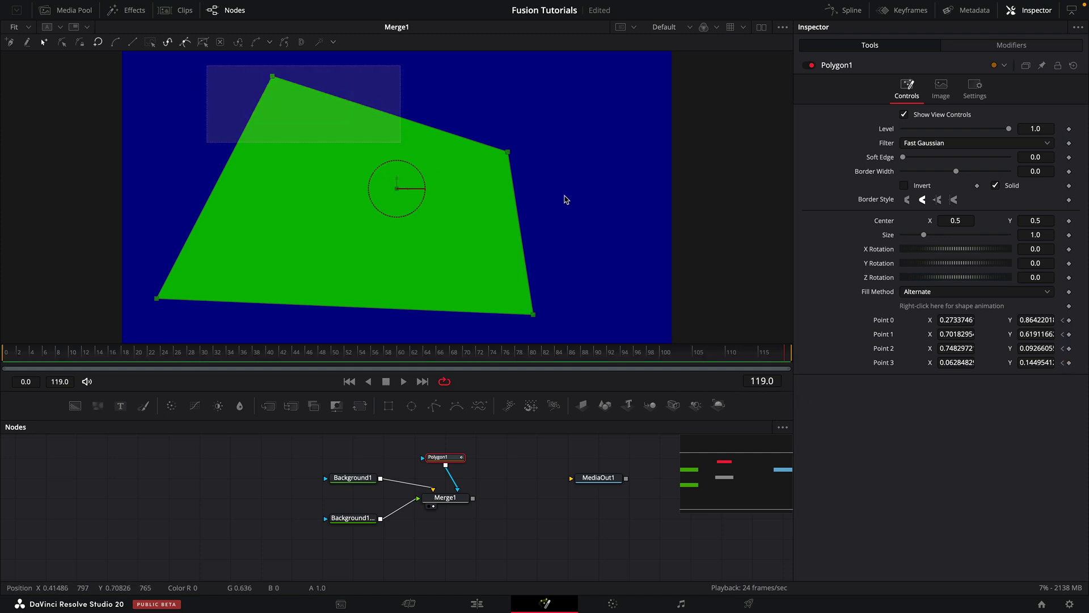
{"action": "left_click", "coordinate": [508, 152], "text": "shift"}
{"action": "left_click_drag", "start_coordinate": [521, 156], "coordinate": [669, 154]}
{"action": "left_click", "coordinate": [156, 298]}
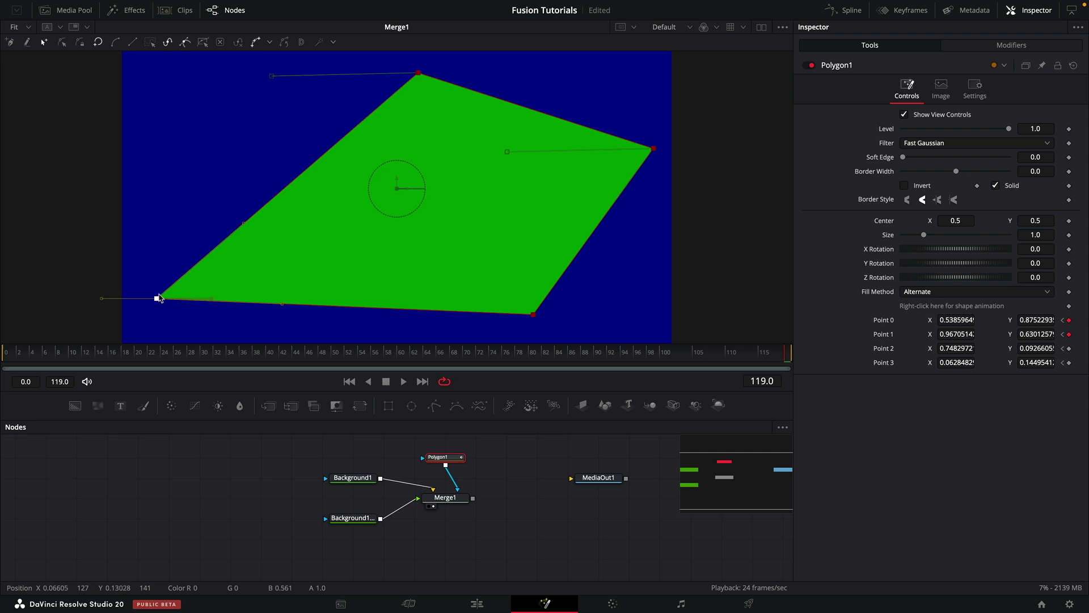
{"action": "left_click_drag", "start_coordinate": [156, 298], "coordinate": [201, 151]}
{"action": "left_click_drag", "start_coordinate": [534, 314], "coordinate": [353, 321]}
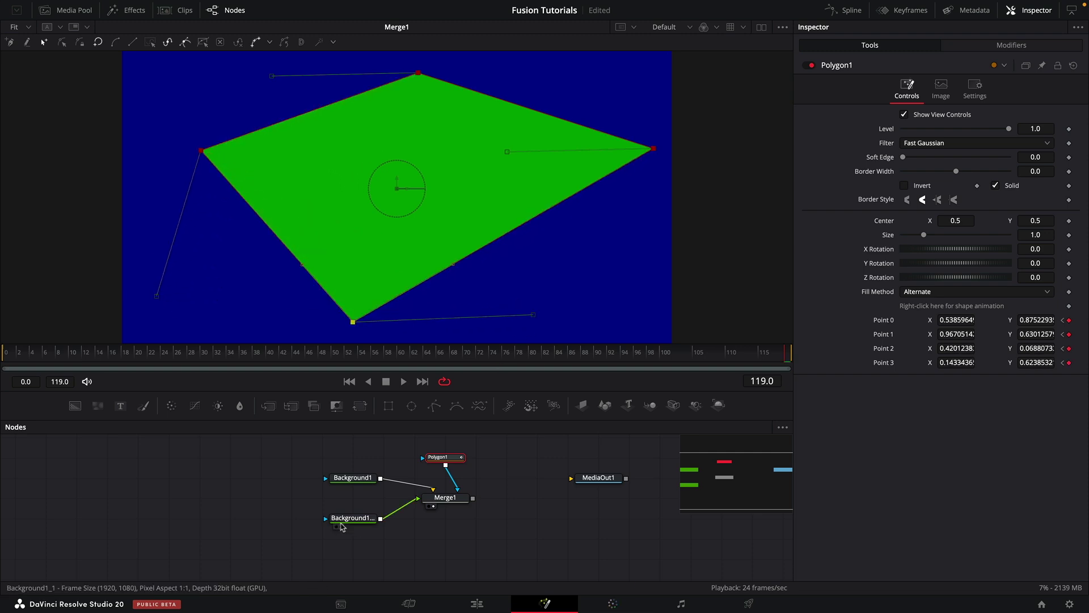
Step: Paste a copy of Background1 with Red 1.0 and Blue 0.144, and view the result
{"action": "left_click", "coordinate": [360, 481]}
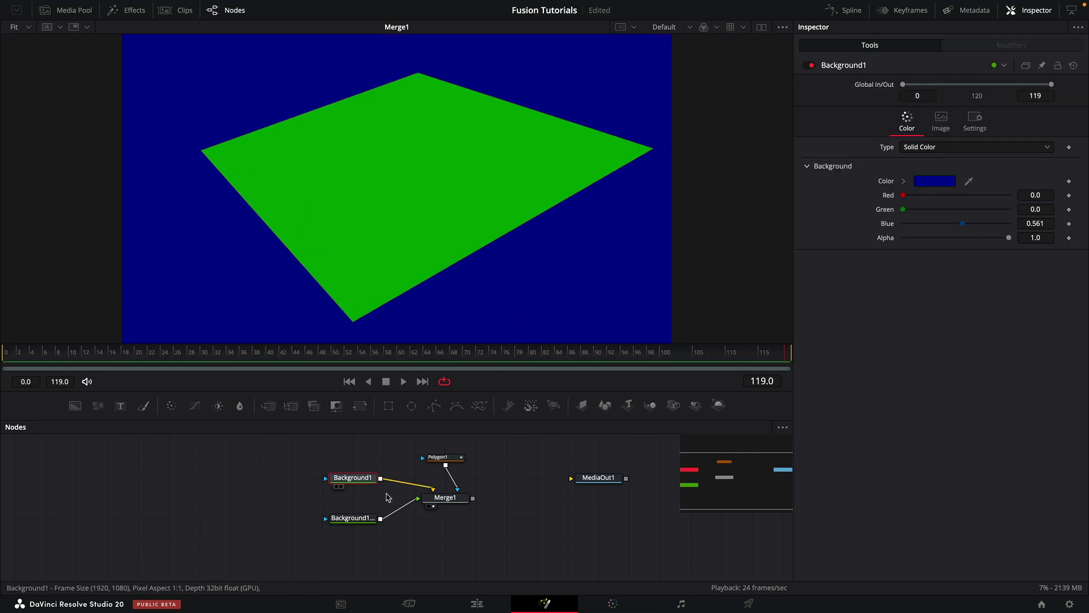
{"action": "key", "text": "ctrl+v"}
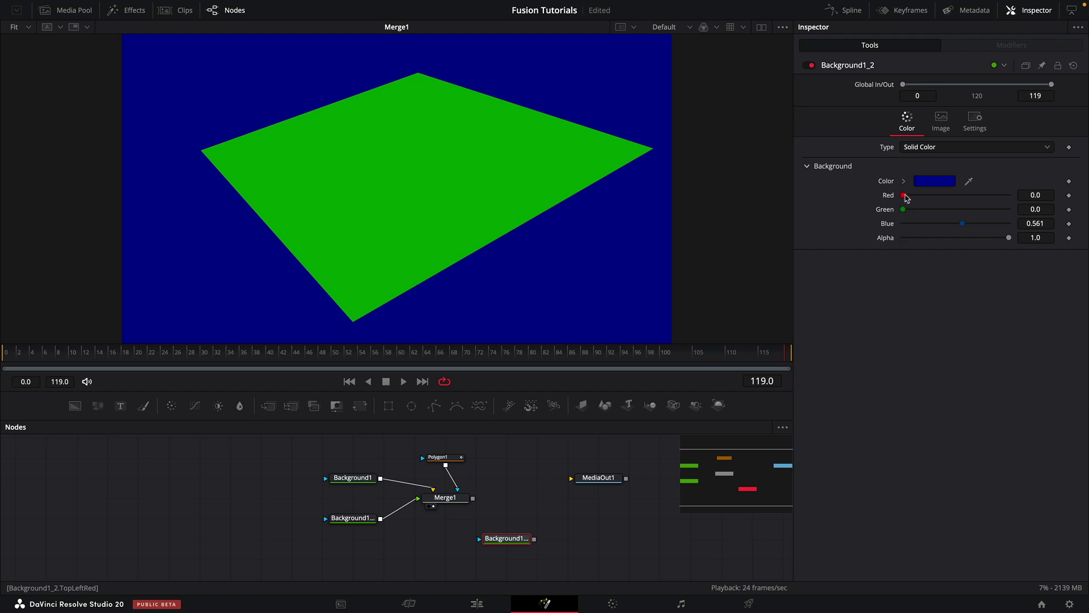
{"action": "left_click_drag", "start_coordinate": [906, 196], "coordinate": [1010, 195]}
{"action": "left_click_drag", "start_coordinate": [963, 224], "coordinate": [918, 224]}
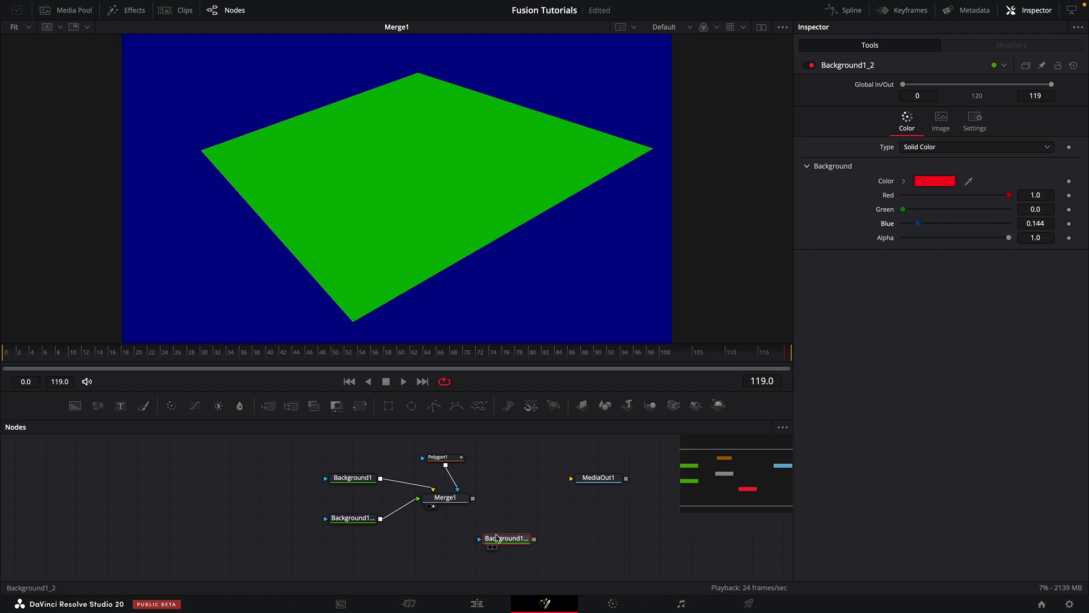
{"action": "left_click_drag", "start_coordinate": [497, 538], "coordinate": [473, 497]}
{"action": "key", "text": "1"}
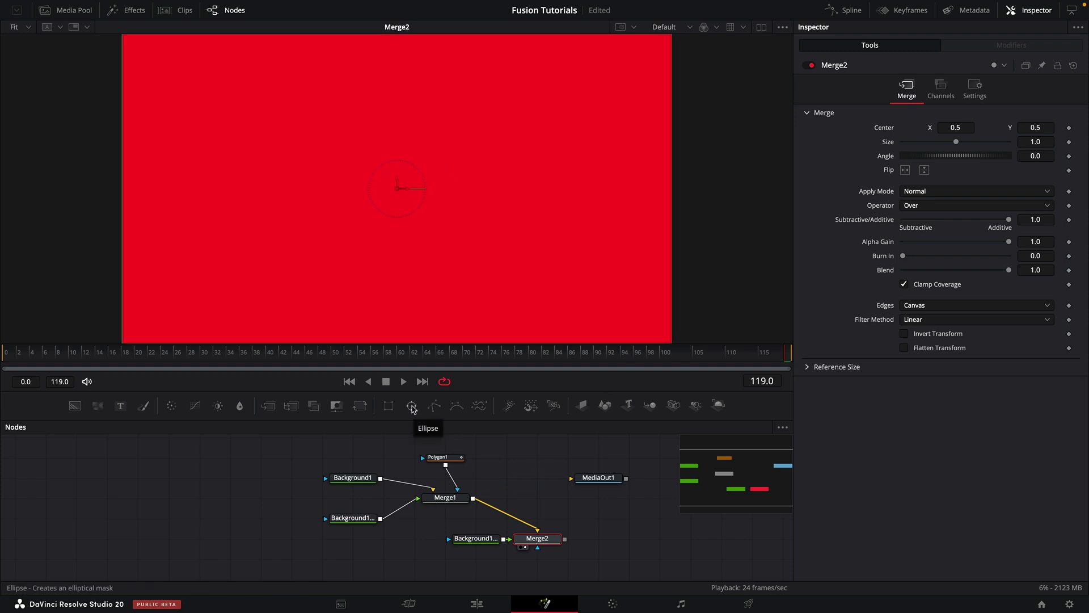
Step: Add an Ellipse mask to the red layer and set its Width and Height to 0.05
{"action": "left_click", "coordinate": [413, 406]}
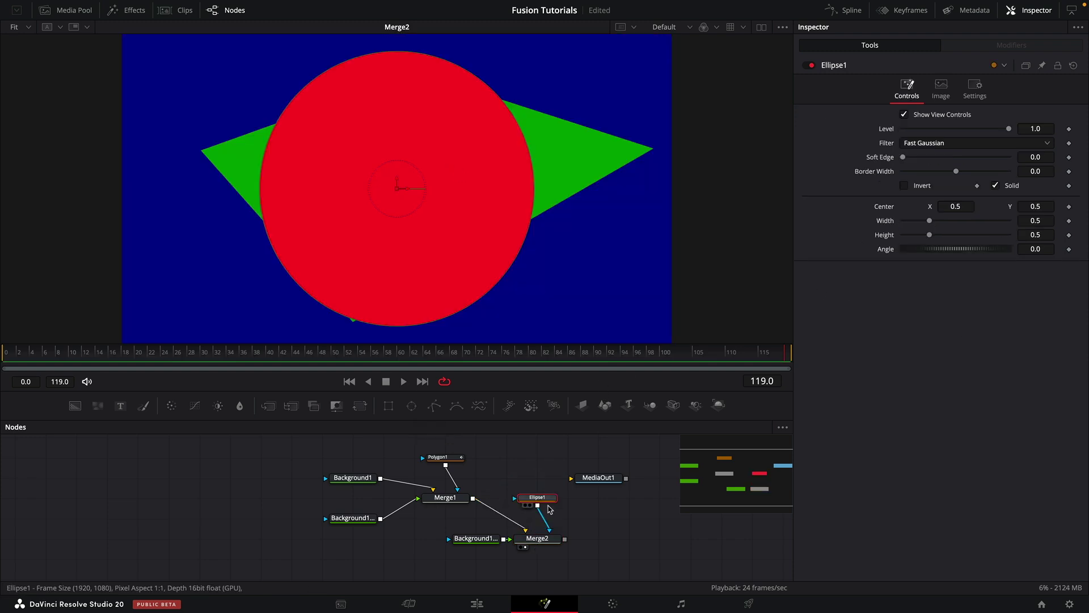
{"action": "left_click", "coordinate": [1046, 218]}
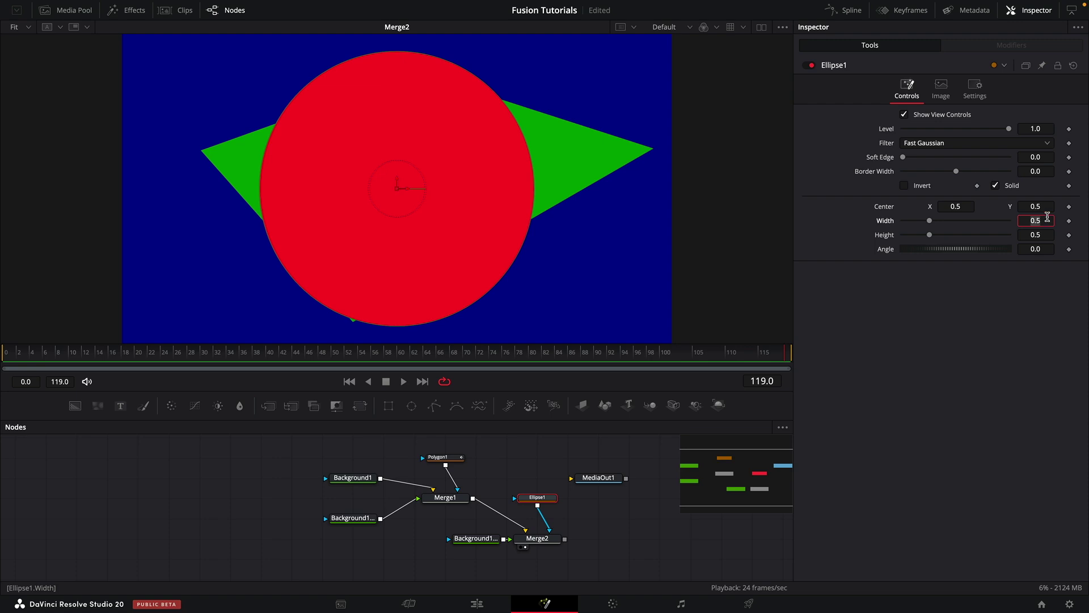
{"action": "type", "text": ".05"}
{"action": "key", "text": "Tab"}
{"action": "type", "text": ".05"}
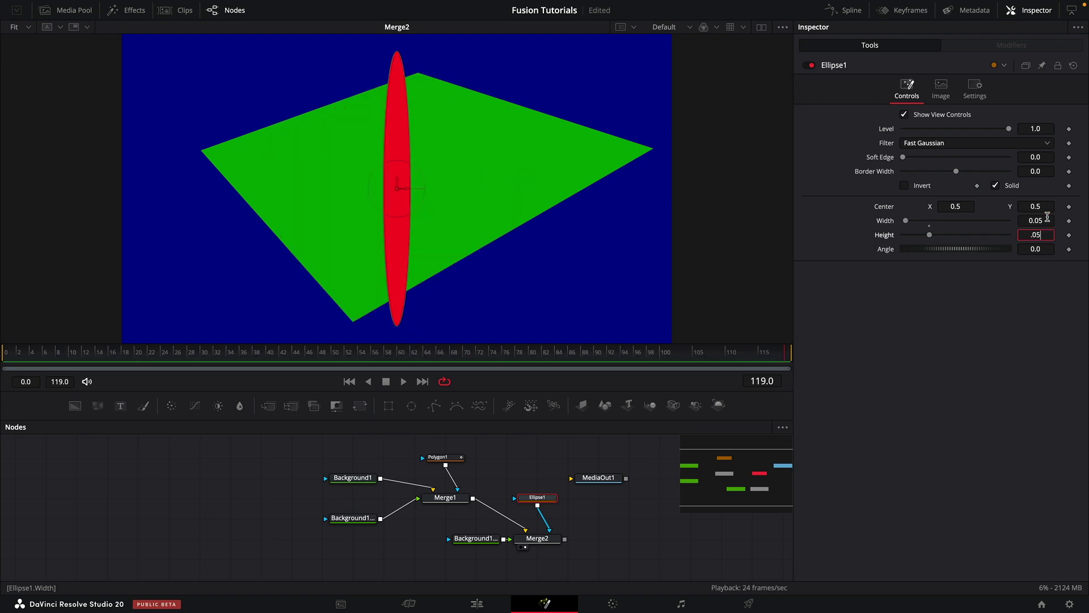
{"action": "key", "text": "Tab"}
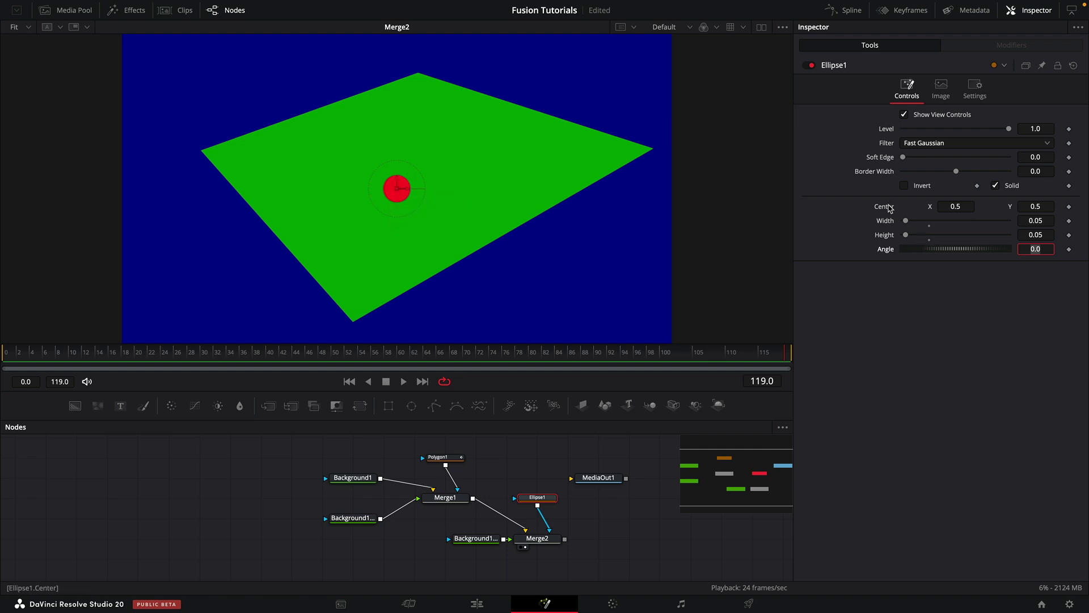
Step: Connect Ellipse1's Center to Path1 > Position and scrub to confirm the dot follows
{"action": "right_click", "coordinate": [892, 208]}
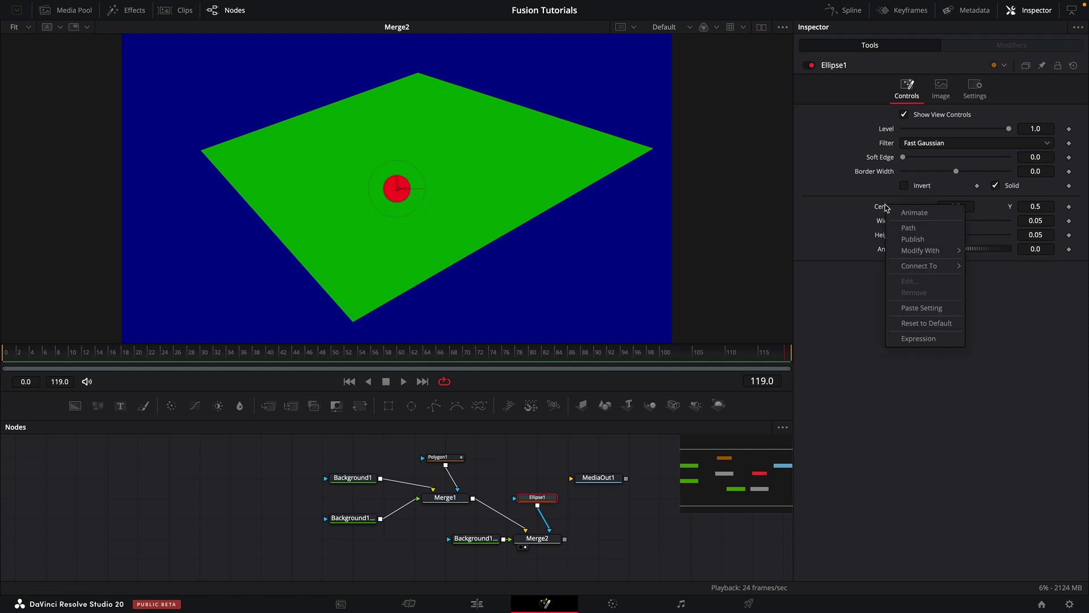
{"action": "mouse_move", "coordinate": [931, 266]}
{"action": "mouse_move", "coordinate": [990, 265]}
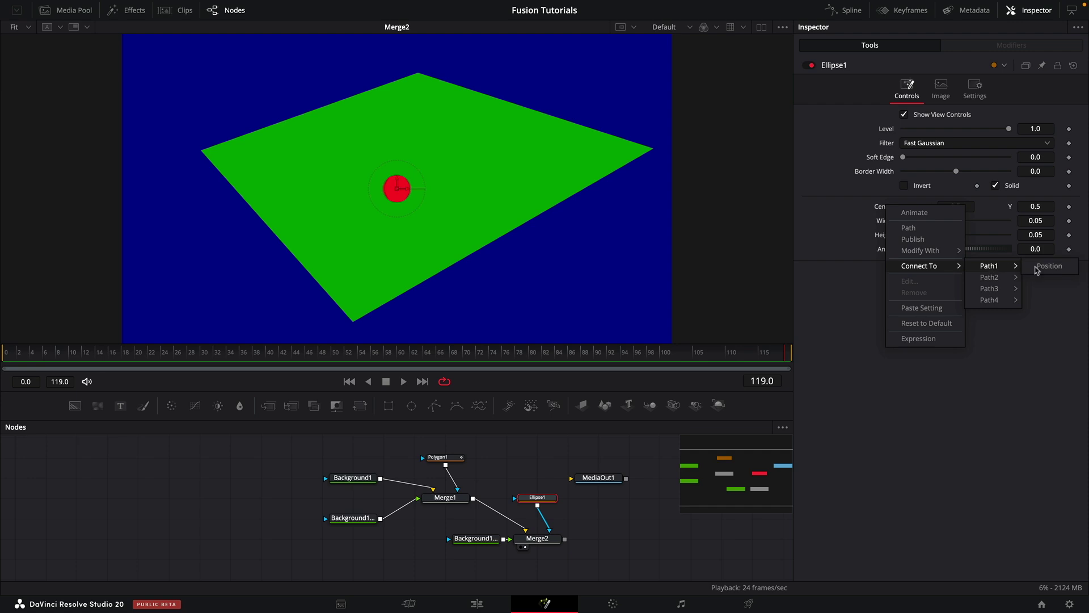
{"action": "left_click", "coordinate": [1049, 266]}
{"action": "left_click_drag", "start_coordinate": [571, 352], "coordinate": [611, 352]}
{"action": "left_click_drag", "start_coordinate": [688, 371], "coordinate": [70, 363]}
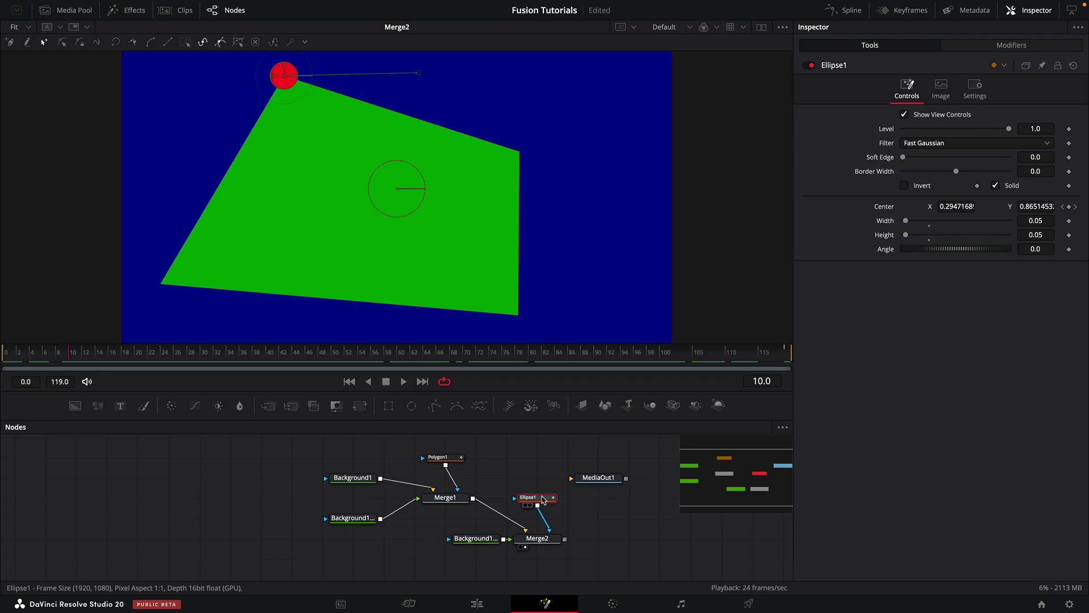
Step: Paste a copy of Ellipse1, remove its Path1_1 link, and connect its Center to Path2 > Position
{"action": "left_click_drag", "start_coordinate": [542, 499], "coordinate": [543, 459]}
{"action": "key", "text": "ctrl+v"}
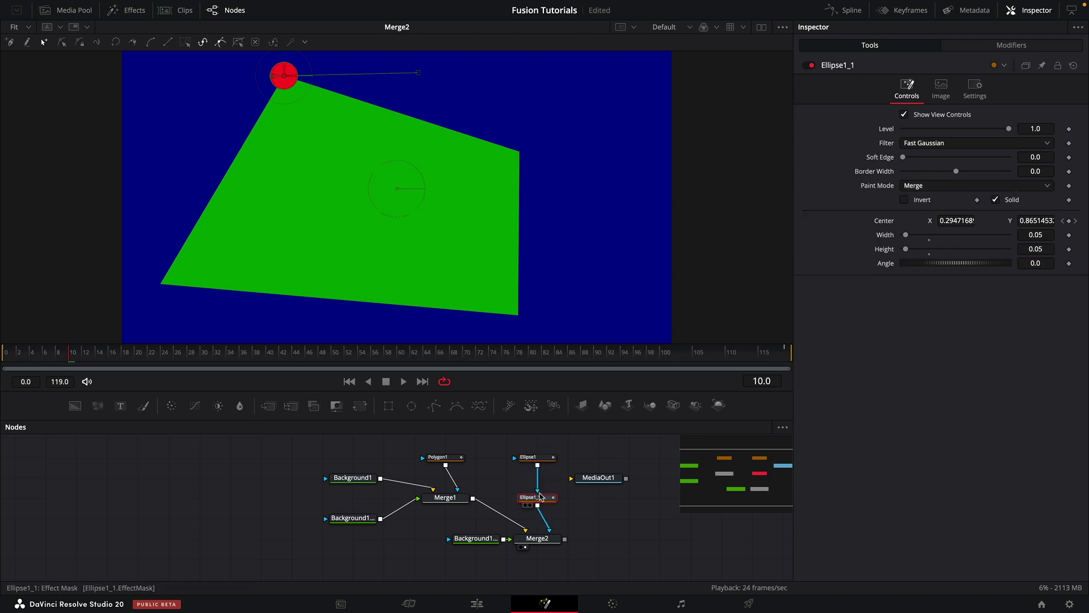
{"action": "right_click", "coordinate": [883, 222]}
{"action": "left_click", "coordinate": [921, 332]}
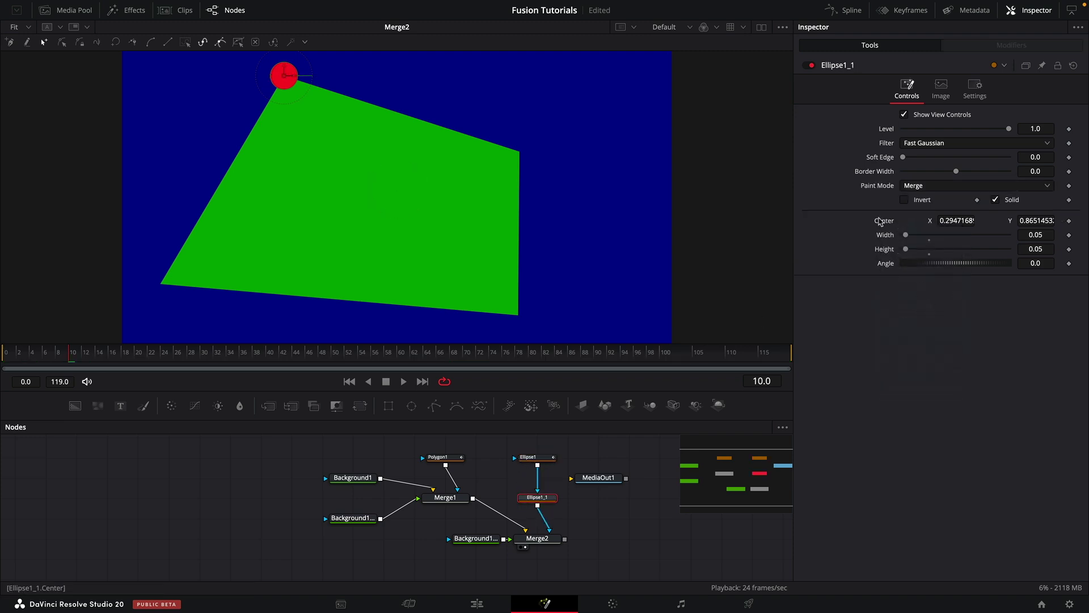
{"action": "right_click", "coordinate": [882, 222]}
{"action": "mouse_move", "coordinate": [933, 286]}
{"action": "mouse_move", "coordinate": [984, 280]}
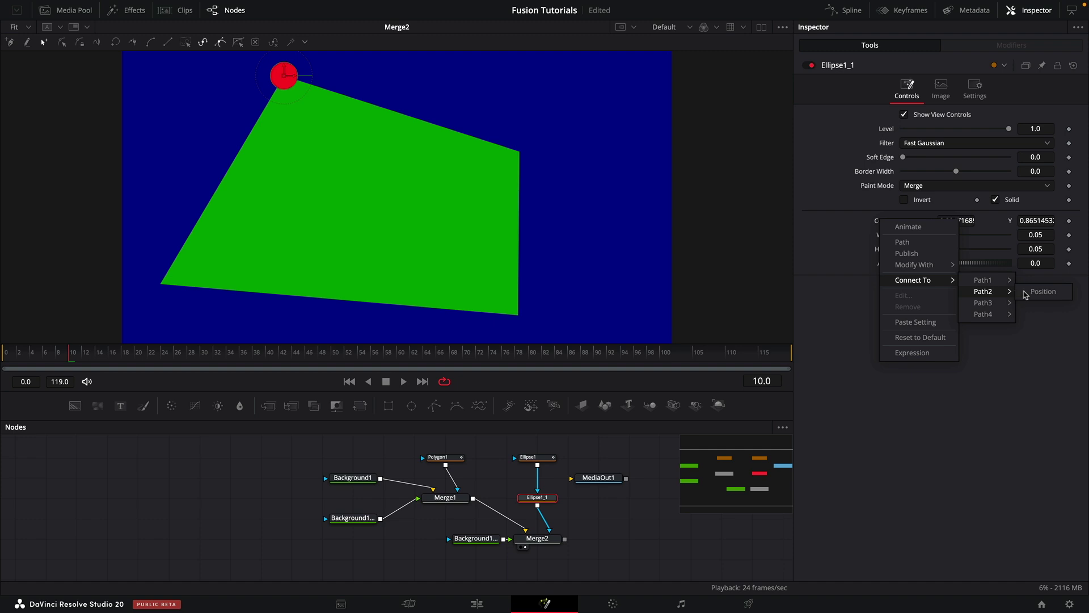
{"action": "left_click", "coordinate": [1039, 287]}
Step: Play the animation to check both red dots, then return toward the start
{"action": "key", "text": "space"}
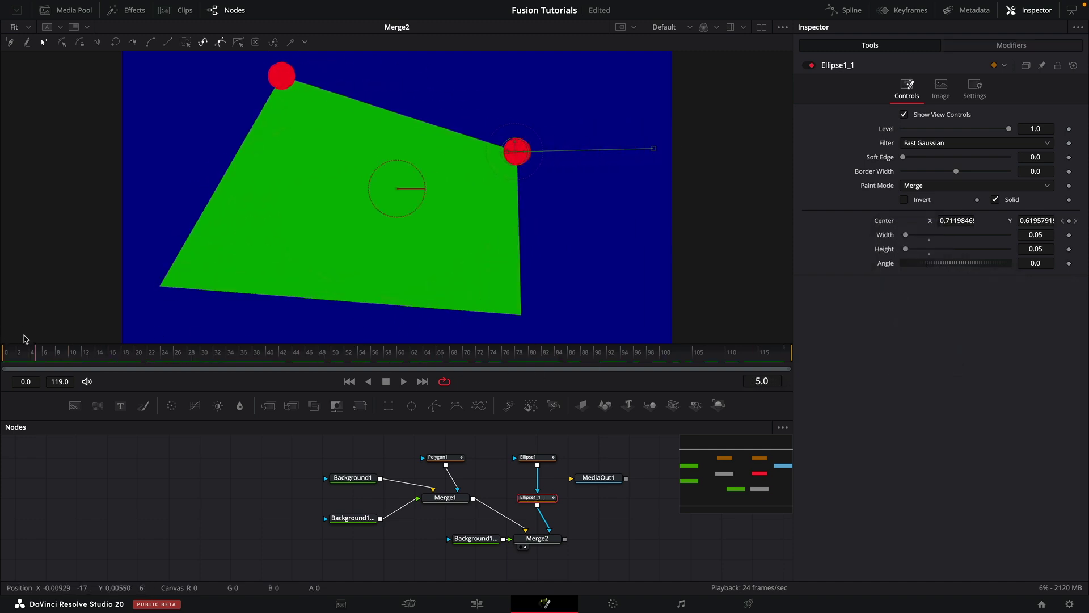
{"action": "key", "text": "space"}
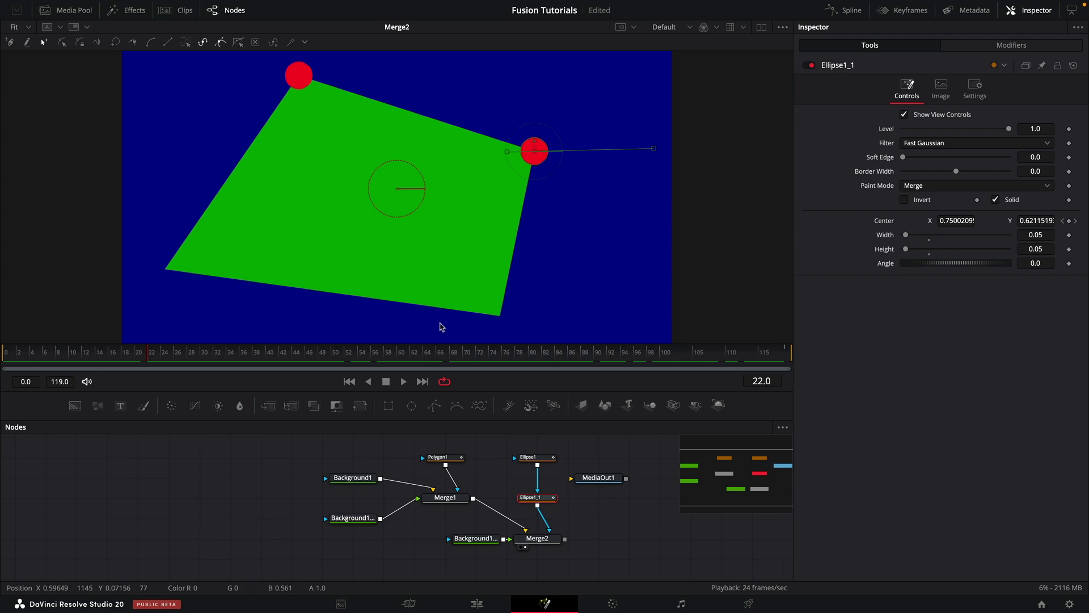
{"action": "left_click", "coordinate": [15, 364]}
{"action": "left_click_drag", "start_coordinate": [15, 365], "coordinate": [453, 357]}
{"action": "left_click_drag", "start_coordinate": [335, 388], "coordinate": [365, 365]}
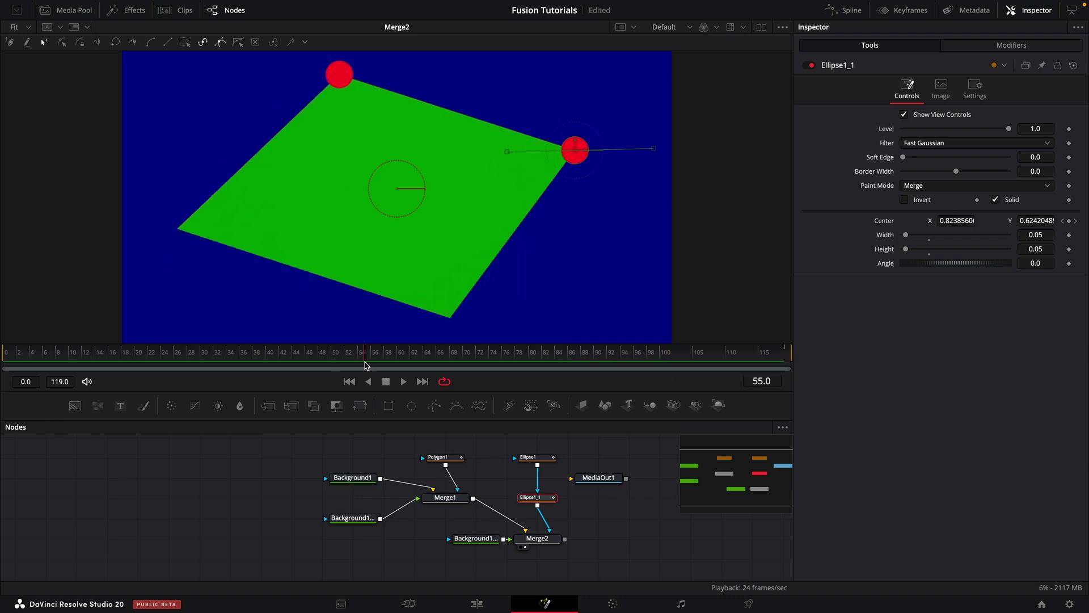